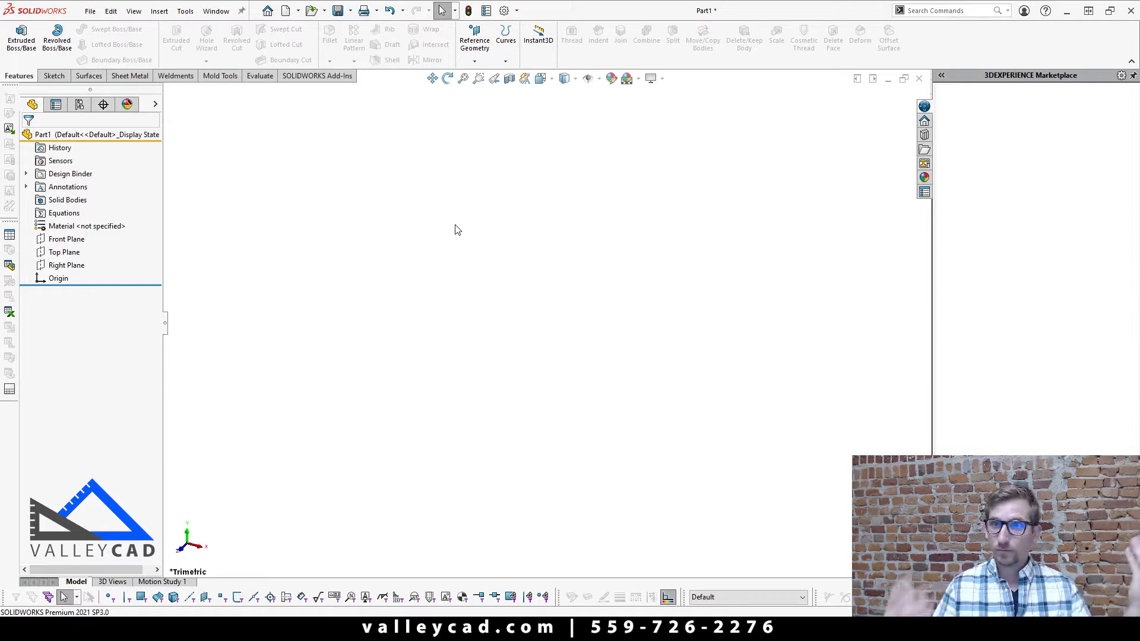
# Step: Sketch a center rectangle on the Front Plane from the origin, about 8.4 in wide and 5.3 in high
pyautogui.click(59, 240)
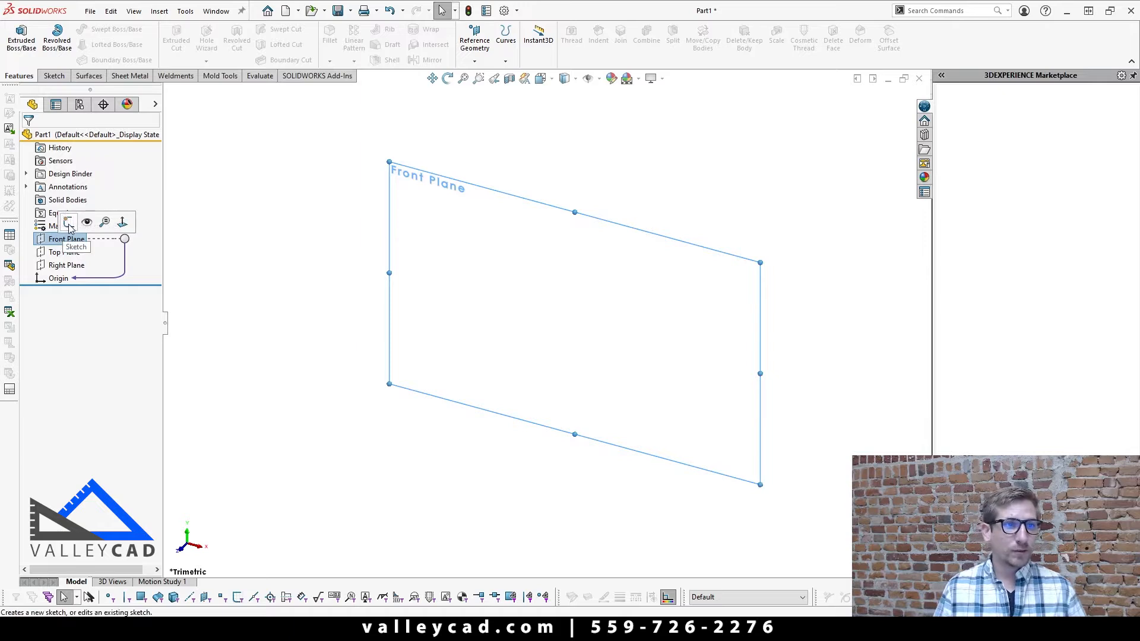
pyautogui.click(69, 224)
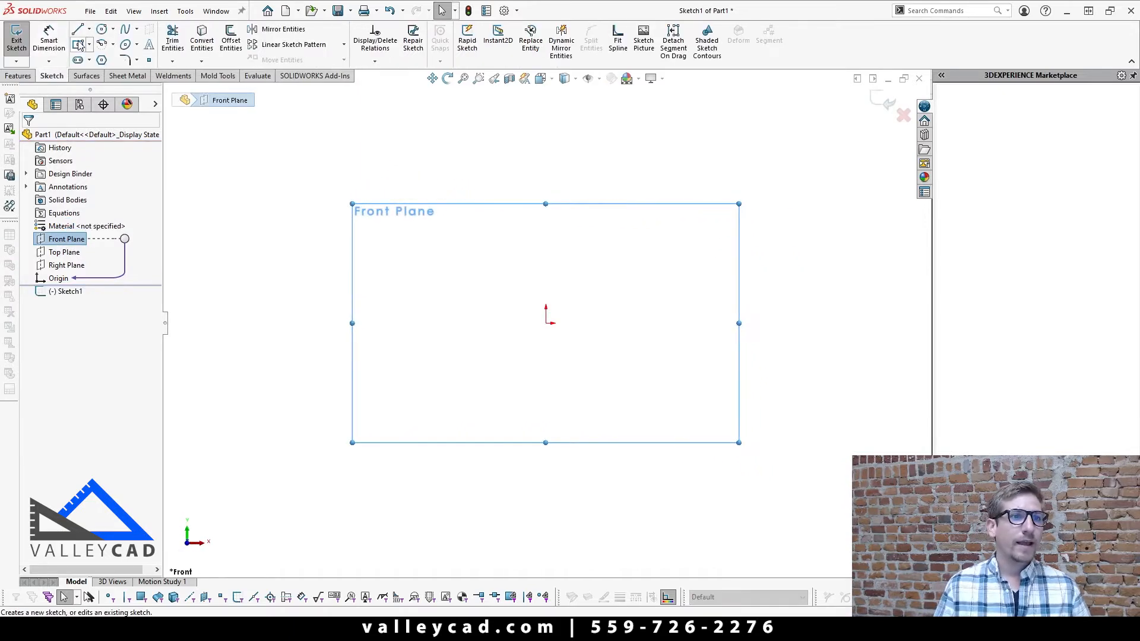
pyautogui.click(77, 45)
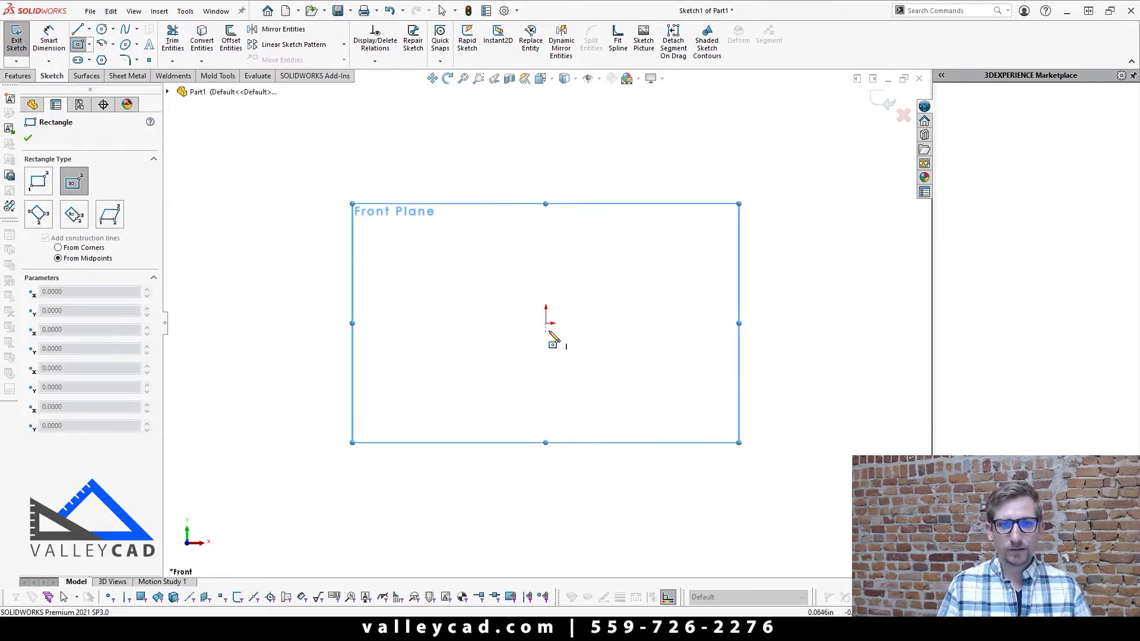
pyautogui.click(546, 323)
pyautogui.click(750, 465)
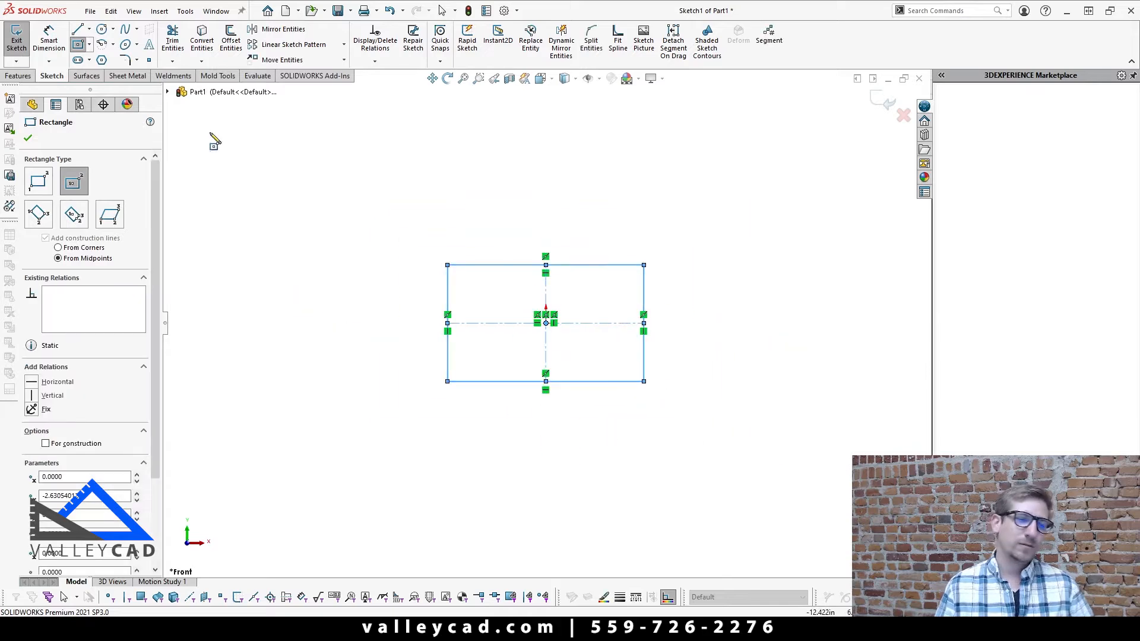
# Step: Dimension the height of the rectangle's left edge at 5 in
pyautogui.click(49, 42)
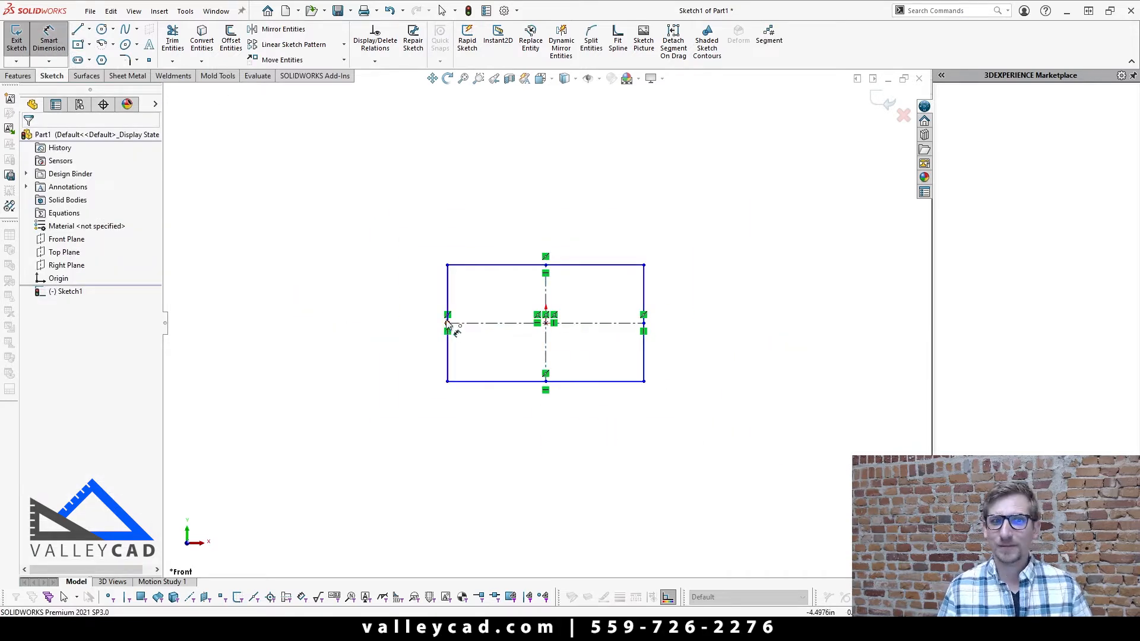
pyautogui.click(447, 304)
pyautogui.click(387, 324)
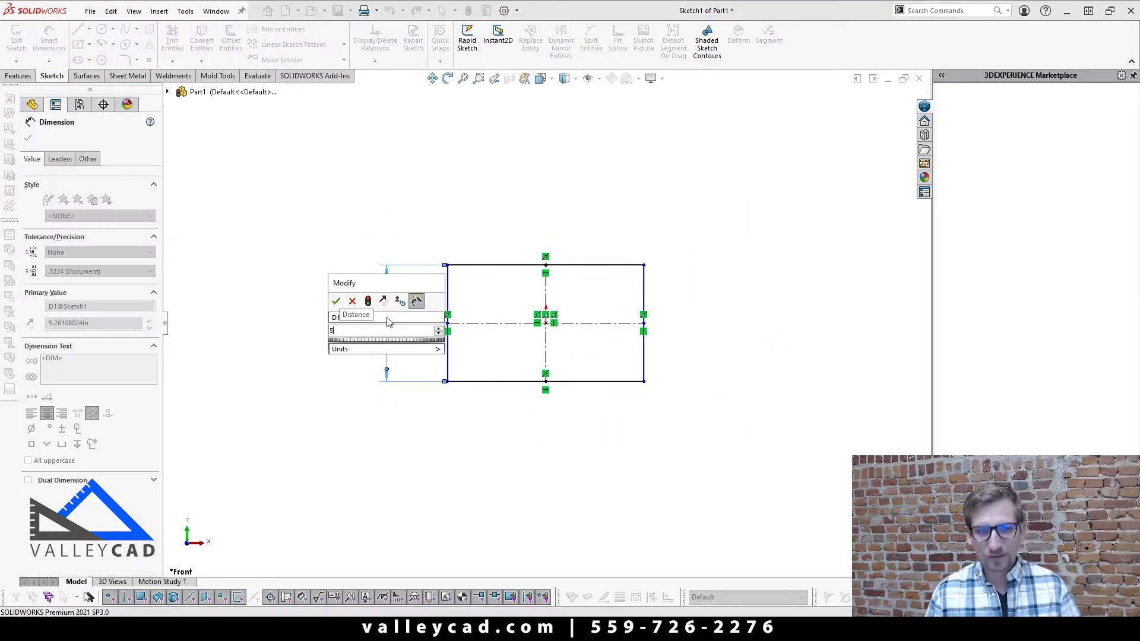
pyautogui.write('5')
pyautogui.press('Return')
# Step: Dimension the rectangle's top edge at 5 in and move the dimension text out beyond its right side
pyautogui.click(491, 265)
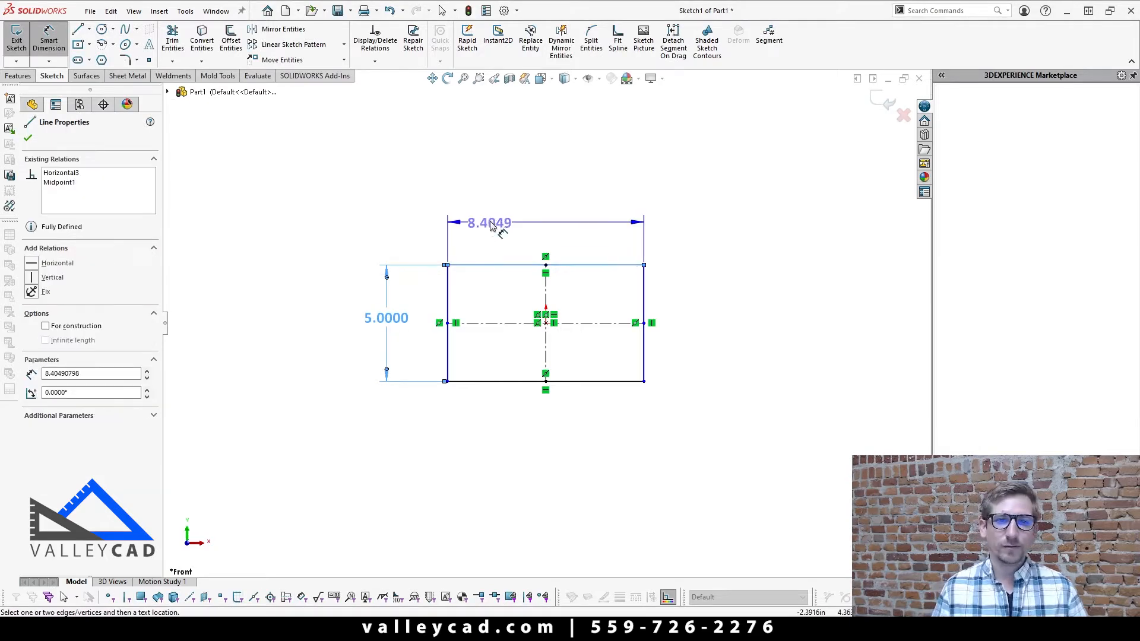
pyautogui.click(491, 220)
pyautogui.write('5')
pyautogui.press('Return')
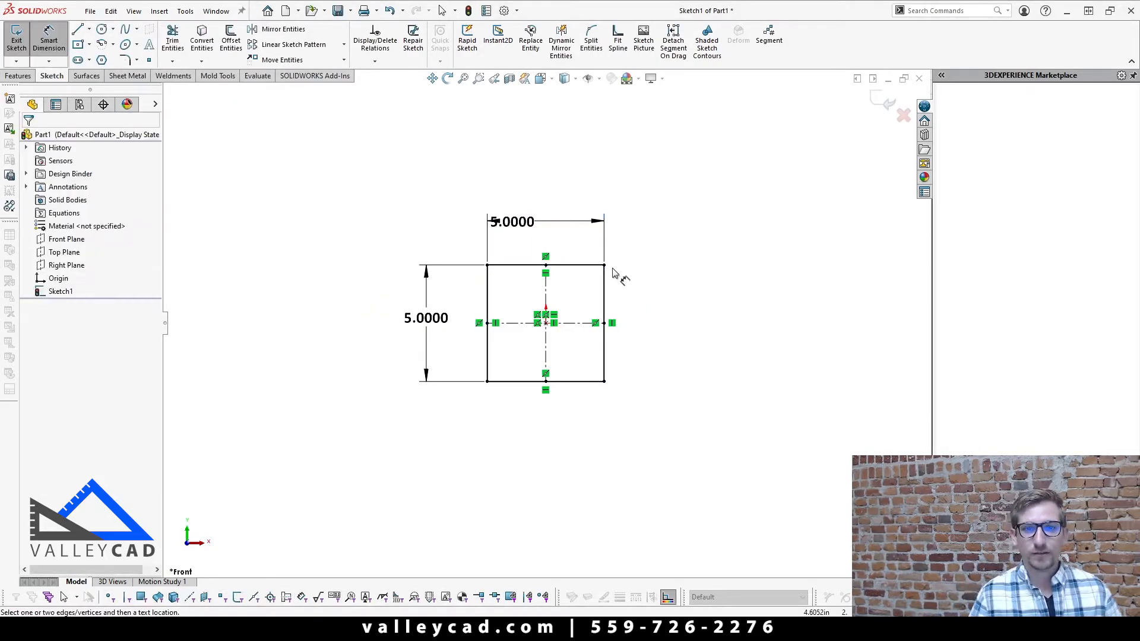
pyautogui.moveTo(532, 230); pyautogui.dragTo(701, 229)
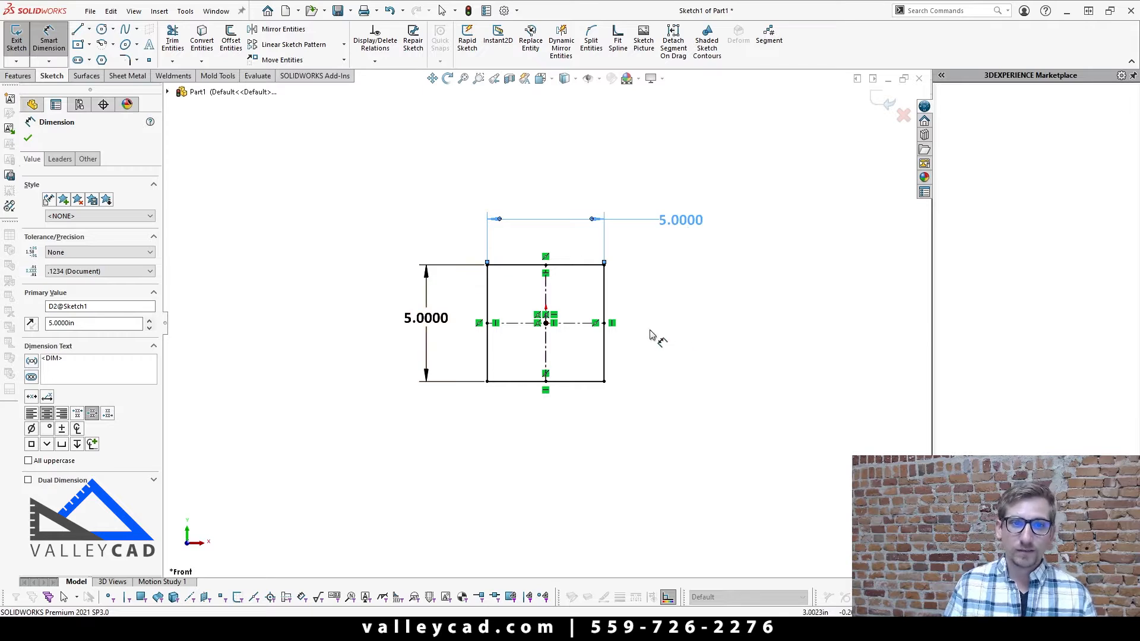
pyautogui.click(696, 328)
pyautogui.press('Escape')
# Step: Replace the rectangle's width dimension with an equal relation between its top and left edges
pyautogui.click(682, 221)
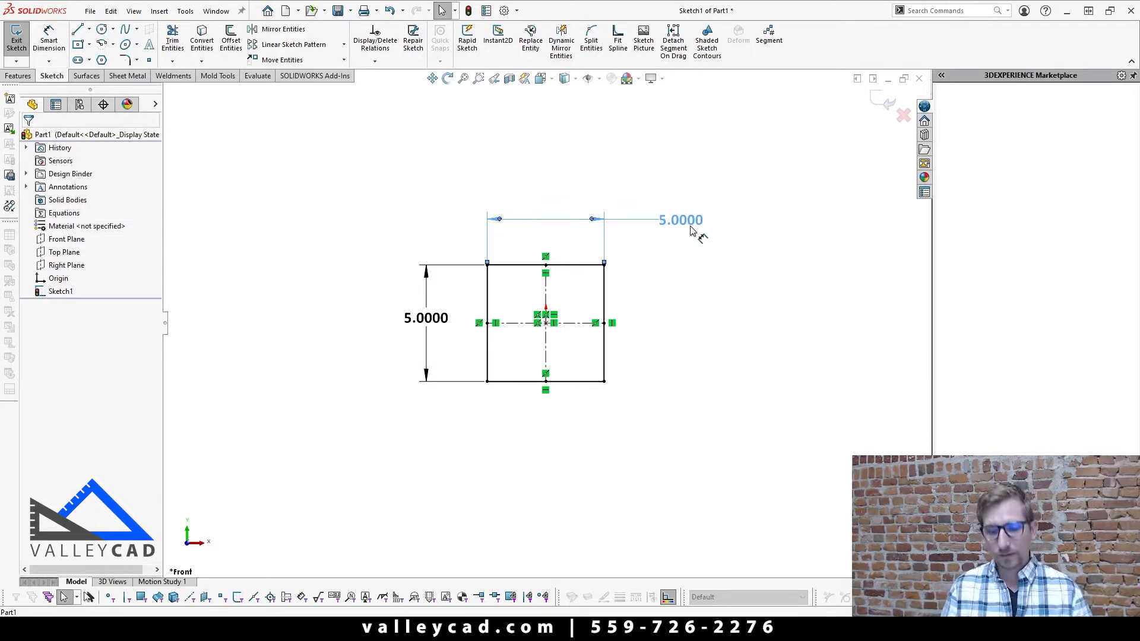
pyautogui.press('Delete')
pyautogui.click(564, 266)
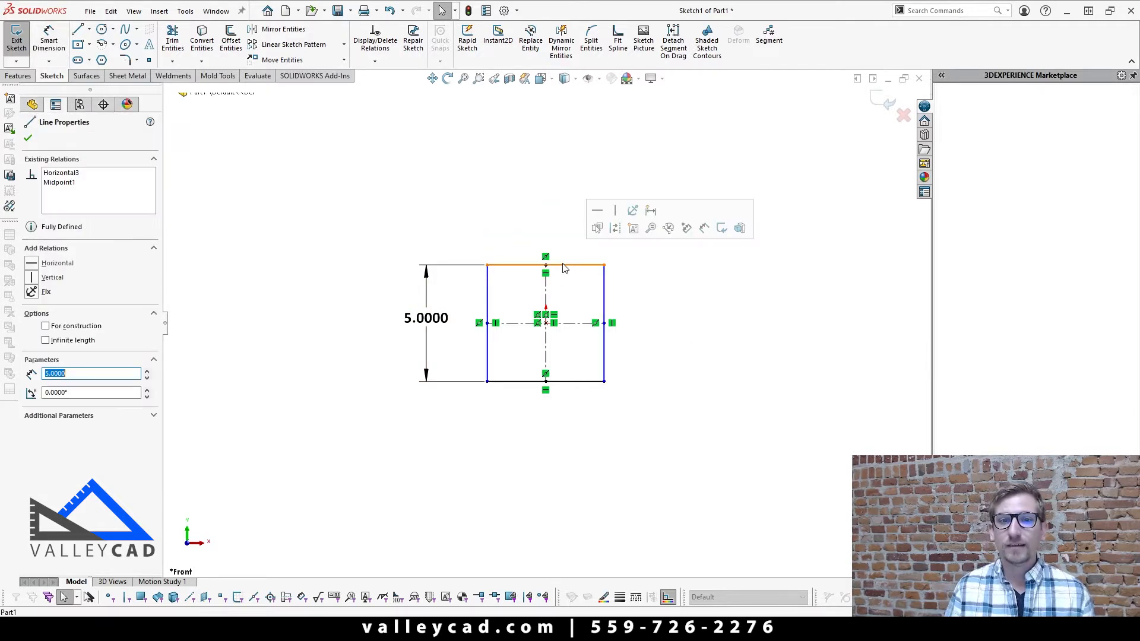
pyautogui.keyDown('ctrl'); pyautogui.click(487, 296); pyautogui.keyUp('ctrl')
pyautogui.click(613, 238)
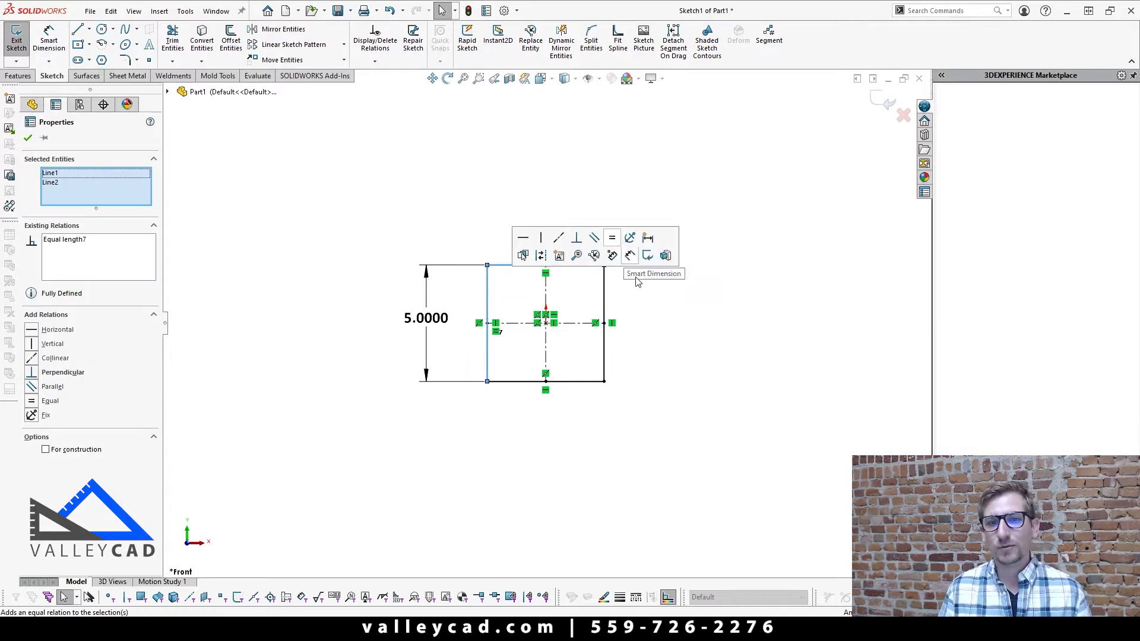
pyautogui.click(695, 356)
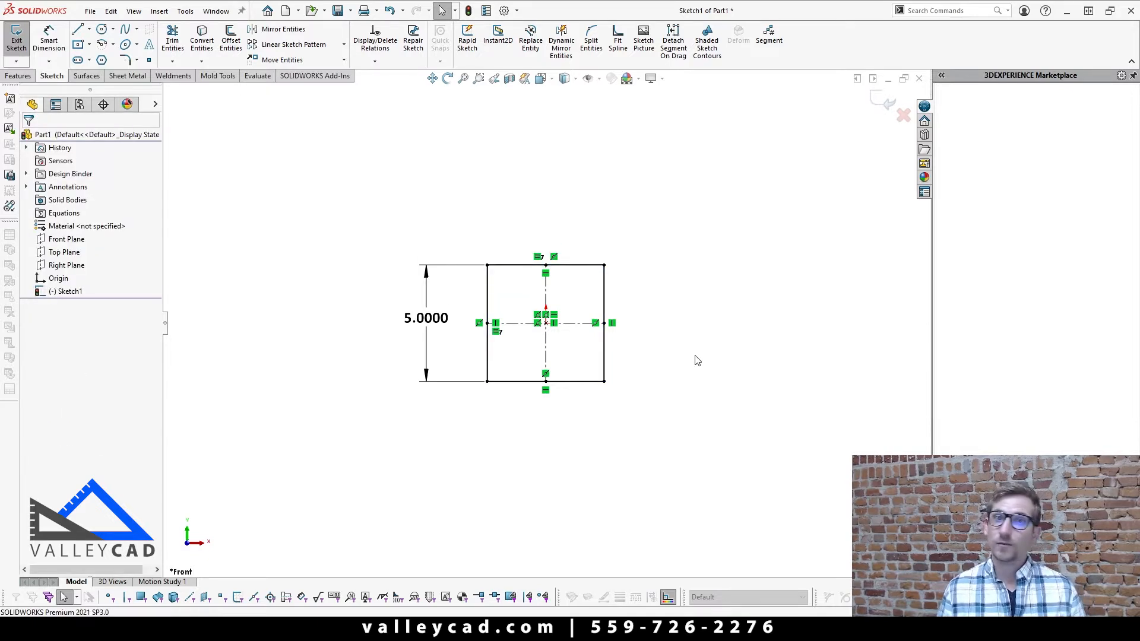
# Step: Set the square's height dimension to 10 in
pyautogui.doubleClick(428, 319)
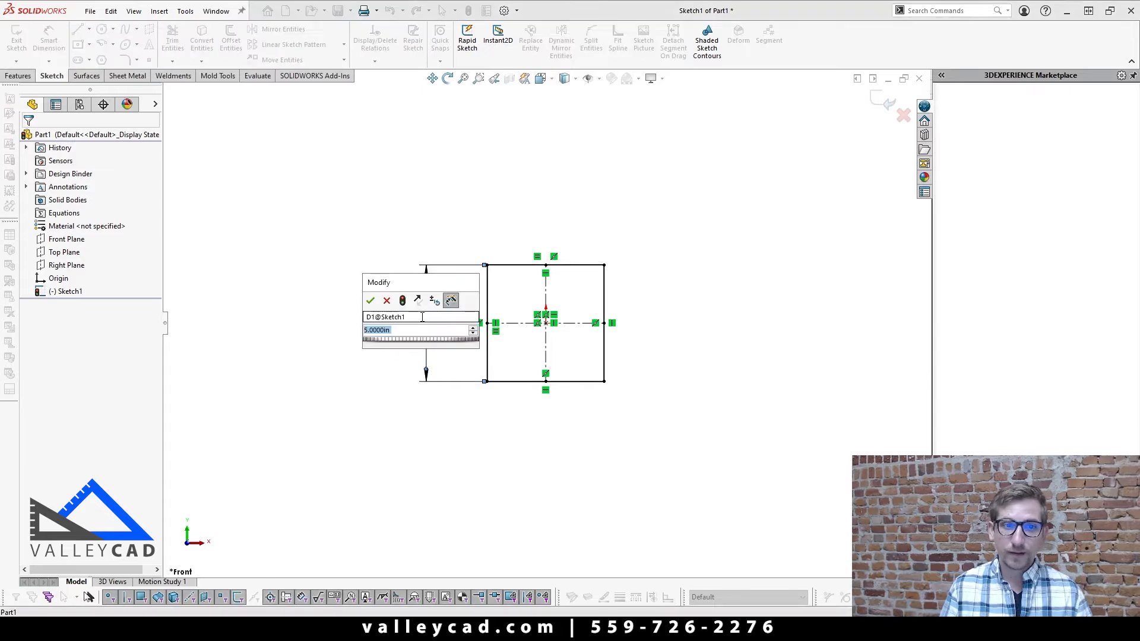
pyautogui.write('10')
pyautogui.press('Return')
pyautogui.click(797, 445)
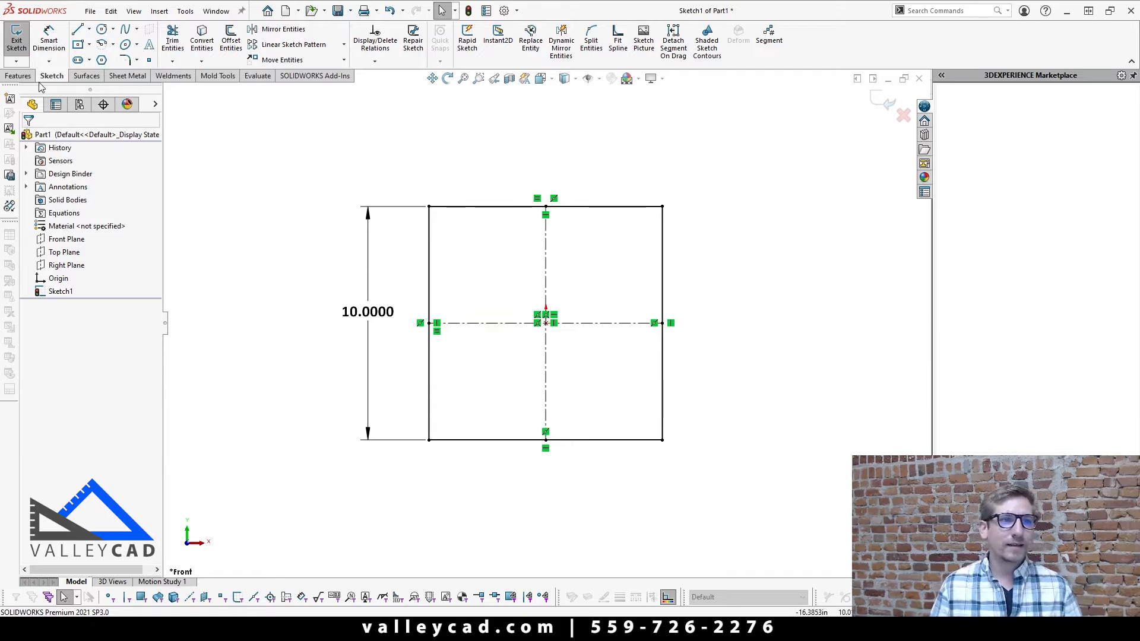
# Step: Extrude the square sketch as a blind boss 0.25 in thick
pyautogui.click(17, 76)
pyautogui.click(16, 37)
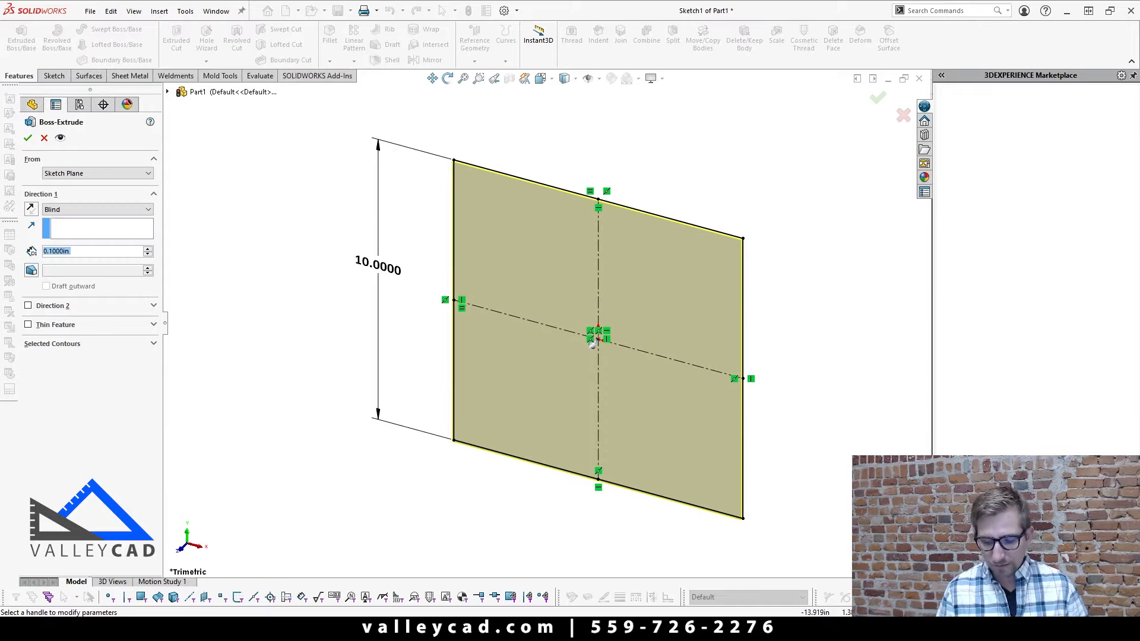
pyautogui.write('.25')
pyautogui.press('Return')
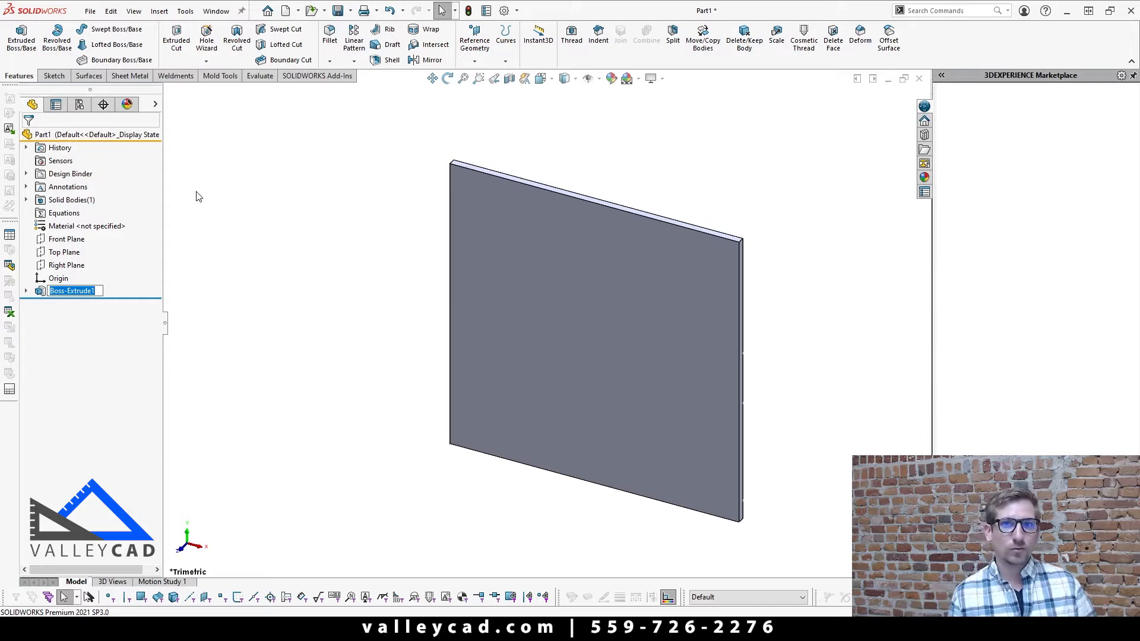
pyautogui.click(330, 268)
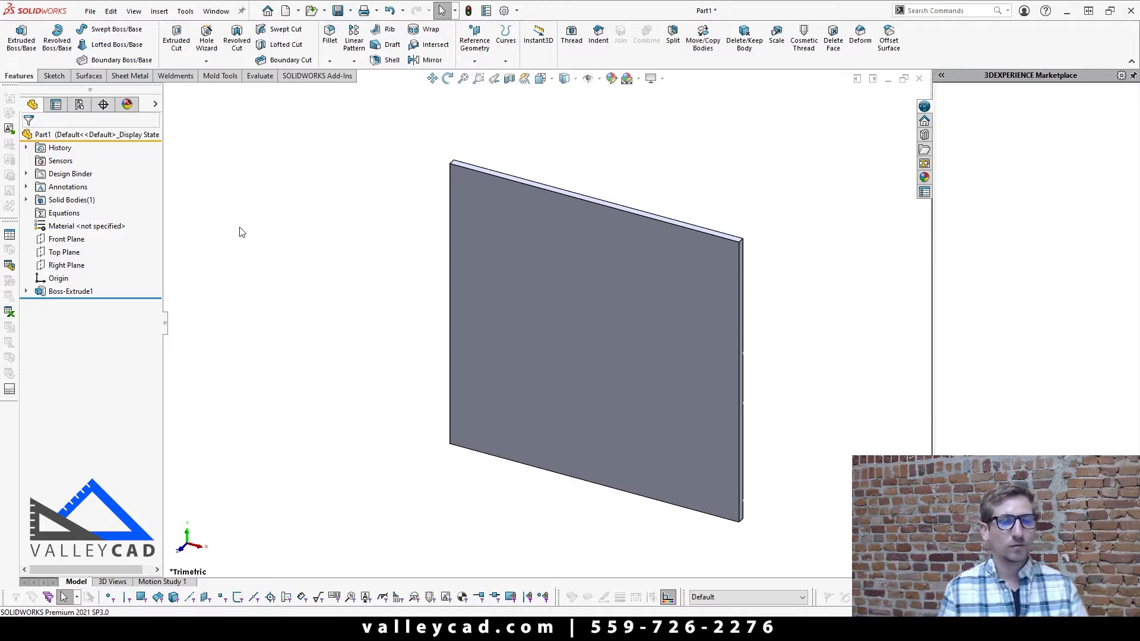
# Step: Start a new sketch on the large front face of the plate
pyautogui.click(641, 307)
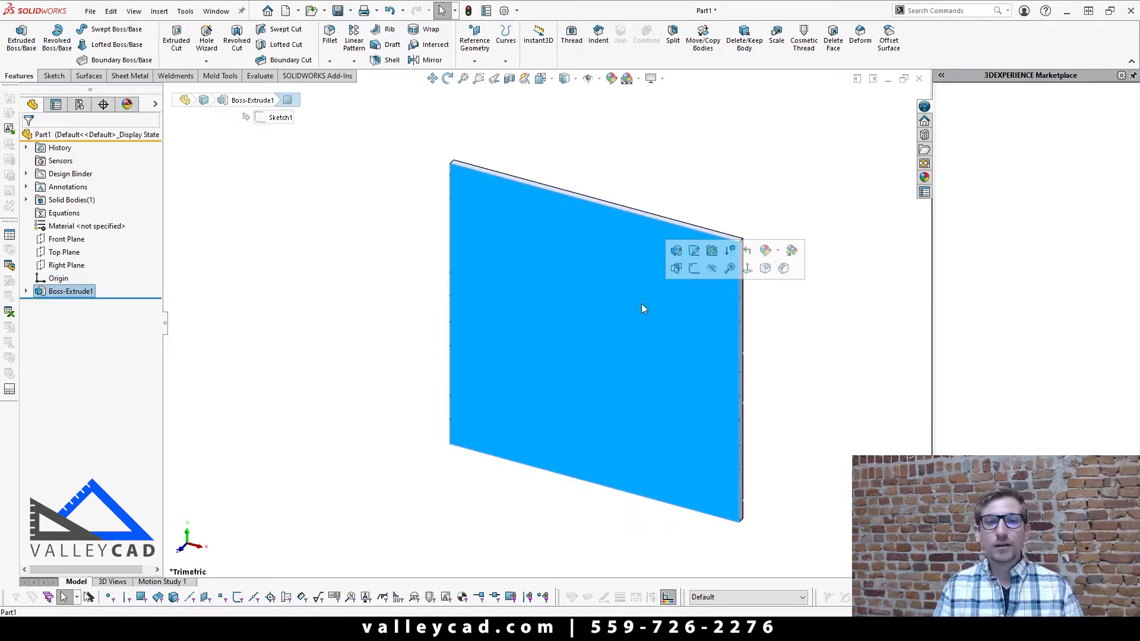
pyautogui.click(694, 269)
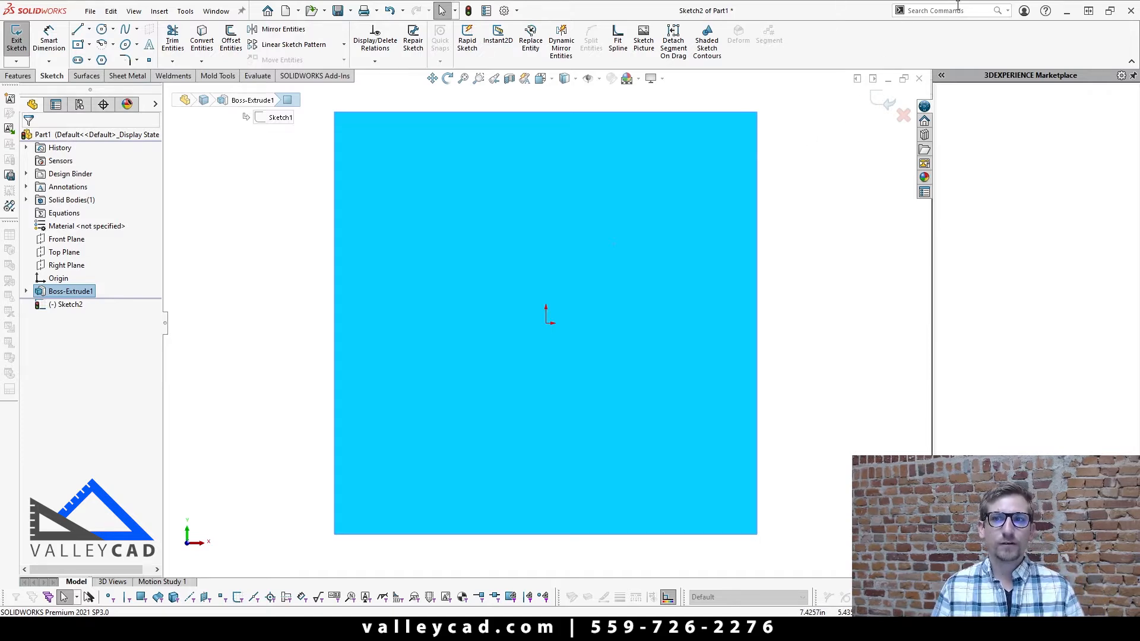
# Step: Search the commands for "seg" to look up the Segment tool
pyautogui.click(1008, 11)
pyautogui.click(963, 41)
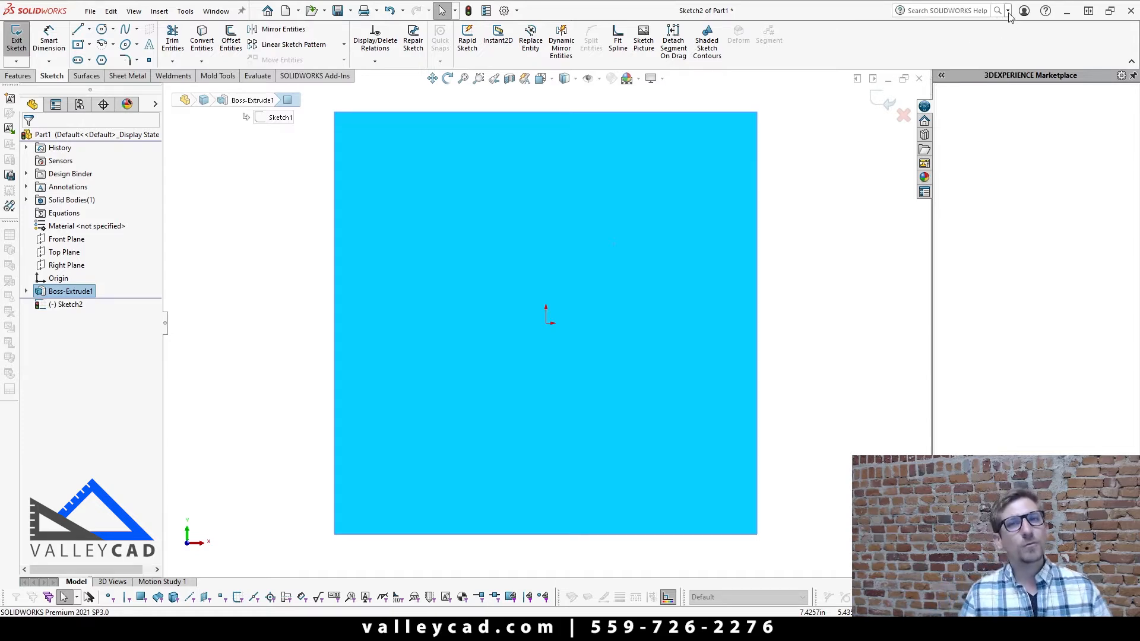
pyautogui.press('w')
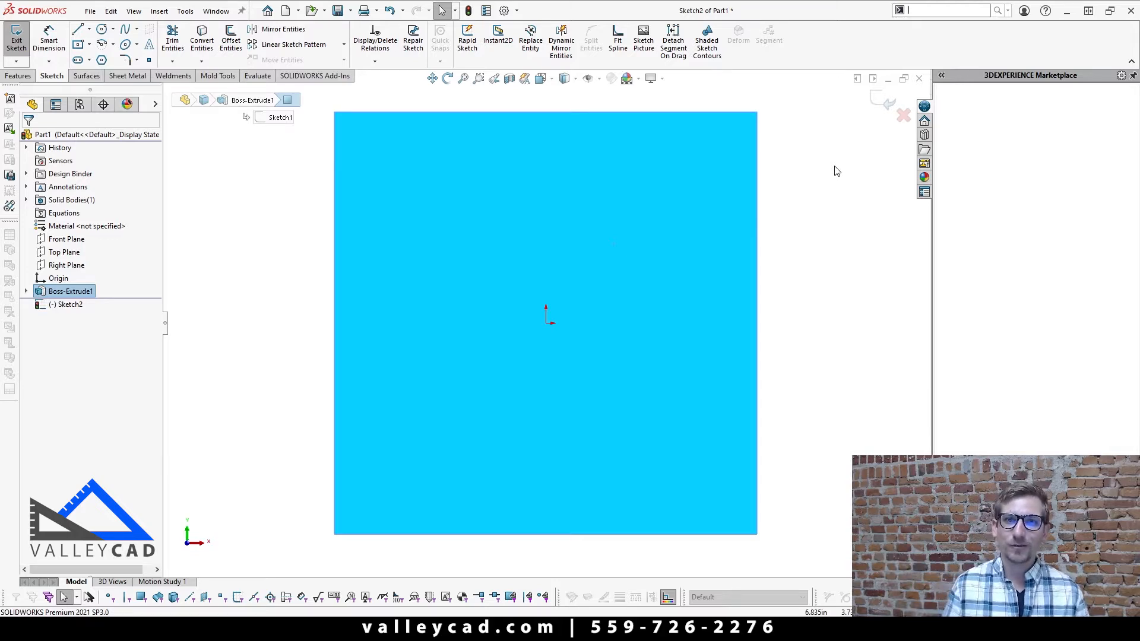
pyautogui.write('seg')
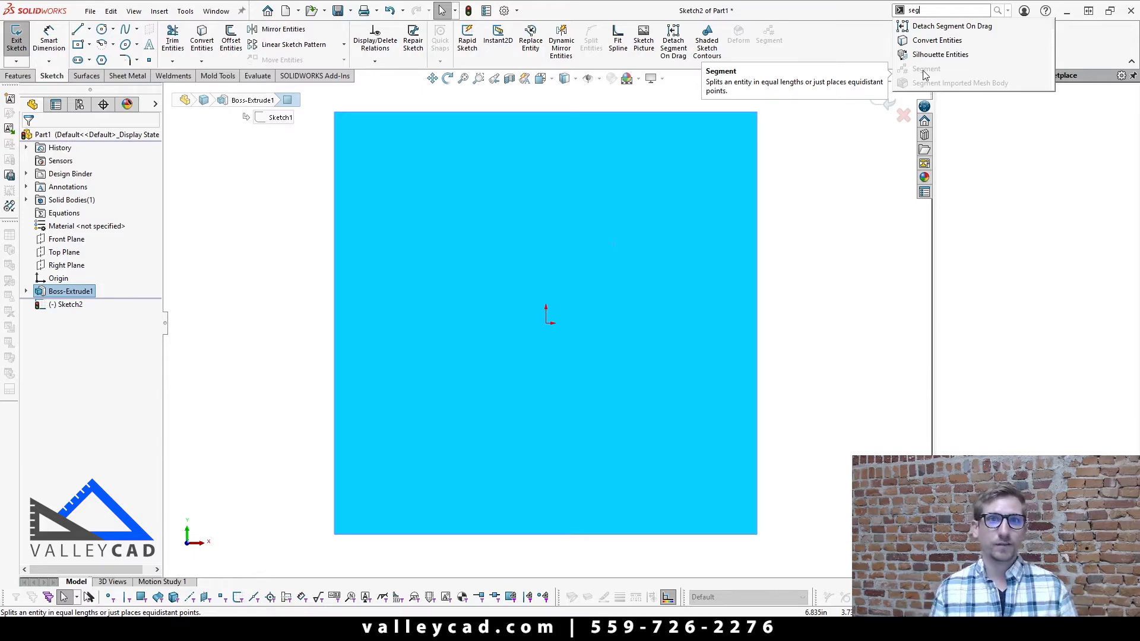
pyautogui.click(810, 197)
# Step: Draw a diagonal centerline across the plate face from its lower-left corner to its upper-right corner
pyautogui.scroll(4, 800, 196)
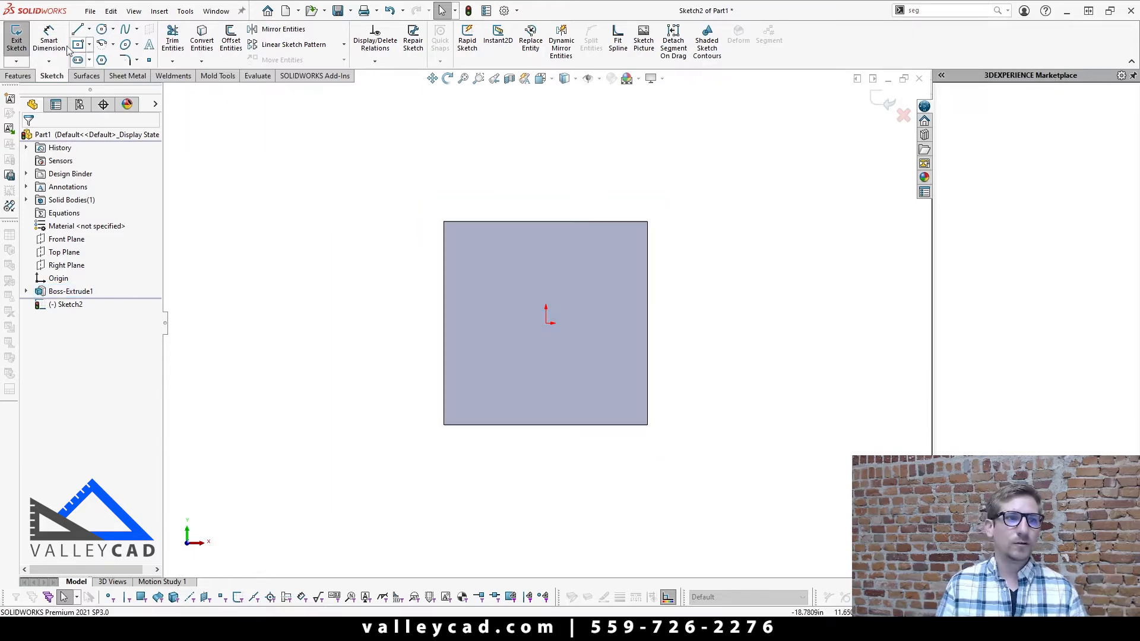
pyautogui.click(89, 29)
pyautogui.click(105, 59)
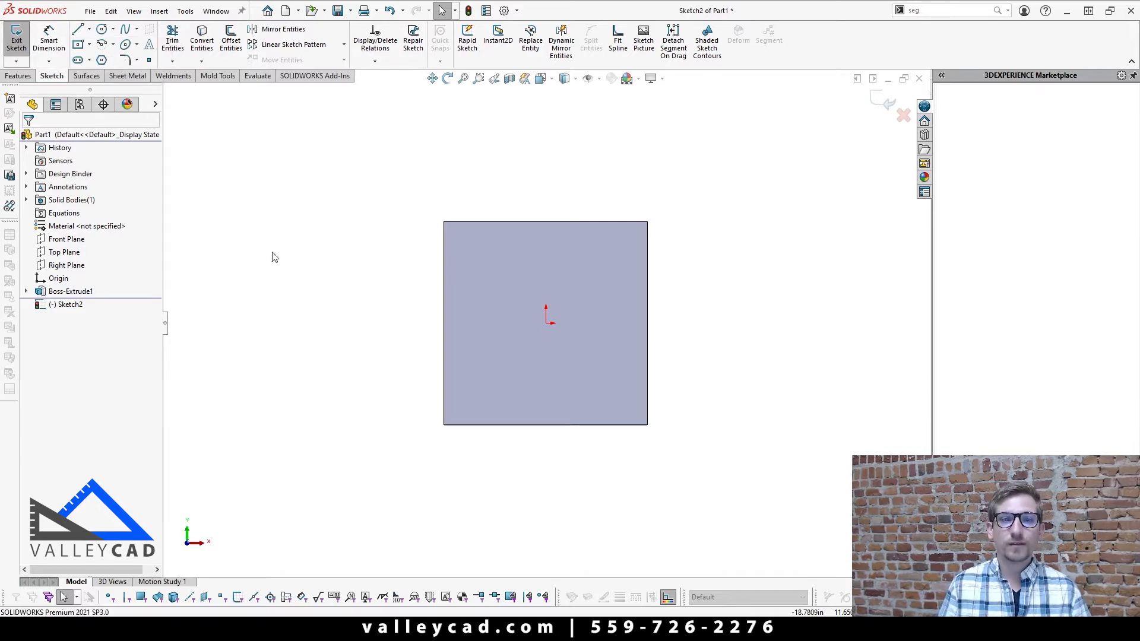
pyautogui.click(445, 424)
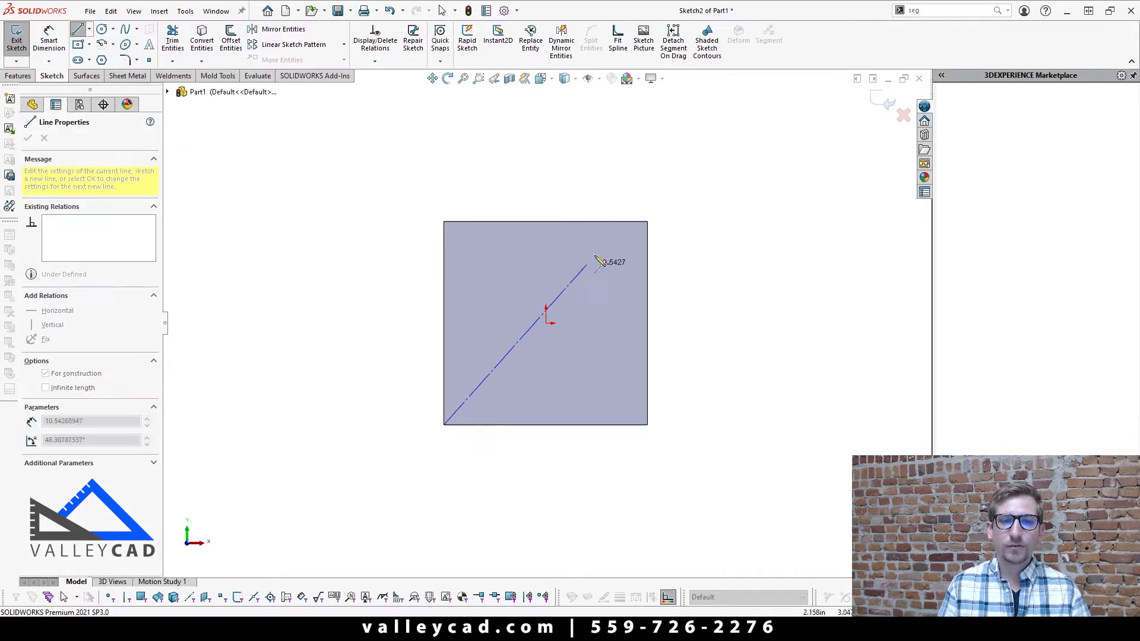
pyautogui.click(647, 222)
pyautogui.rightClick(708, 247)
pyautogui.click(728, 300)
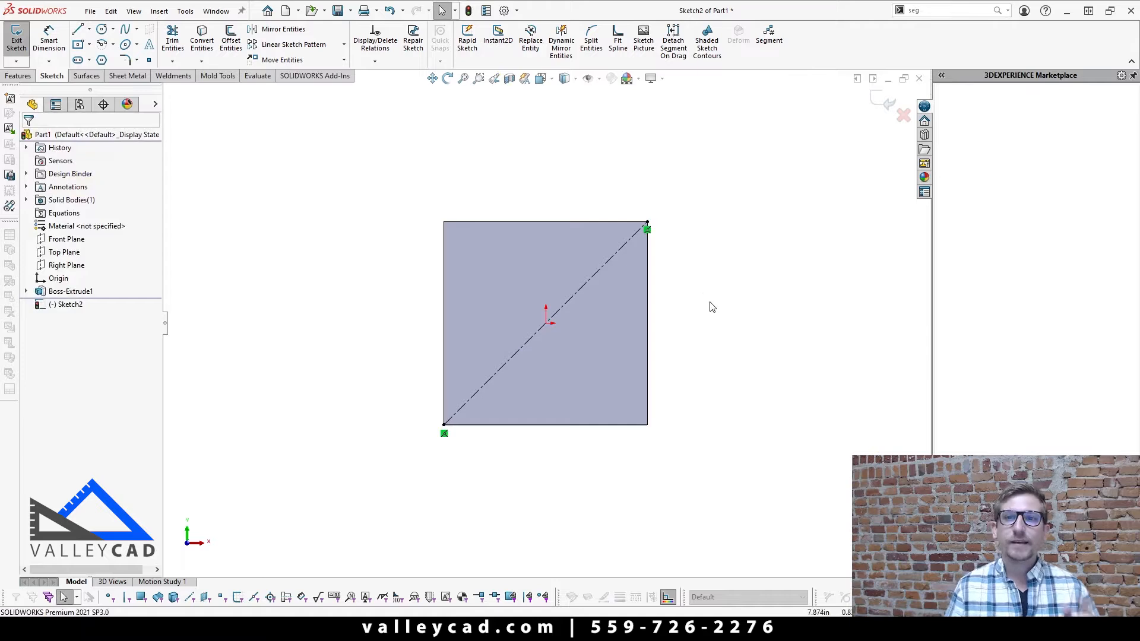
# Step: Add the Segment command to the Sketch commands from a search for "seg", and remove the duplicate again
pyautogui.click(956, 12)
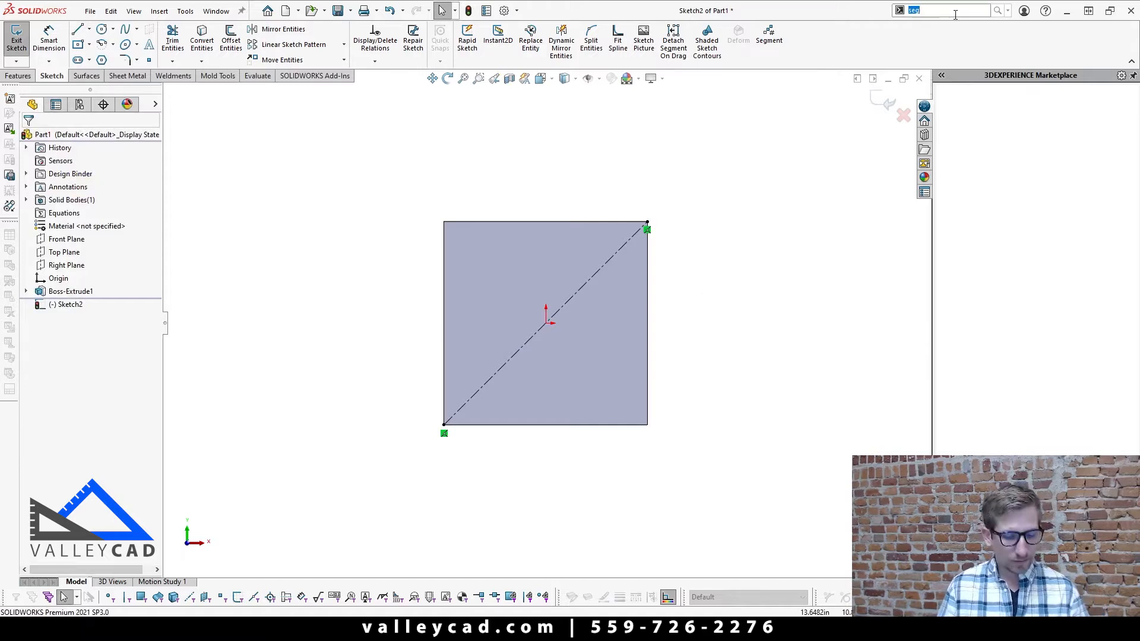
pyautogui.write('seg')
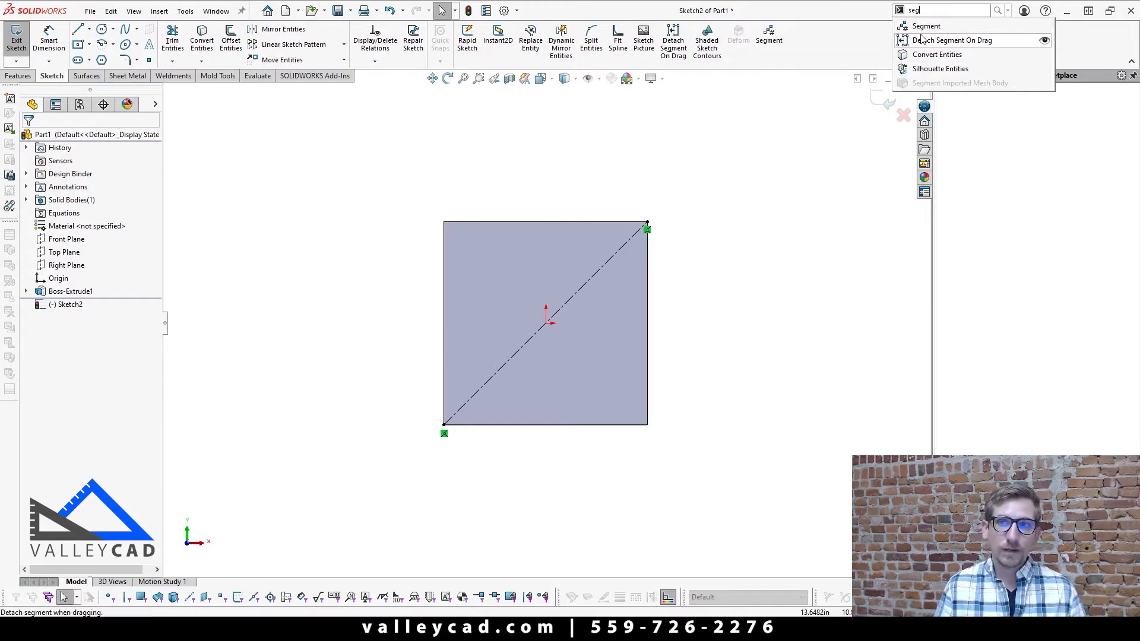
pyautogui.moveTo(934, 29); pyautogui.dragTo(826, 40)
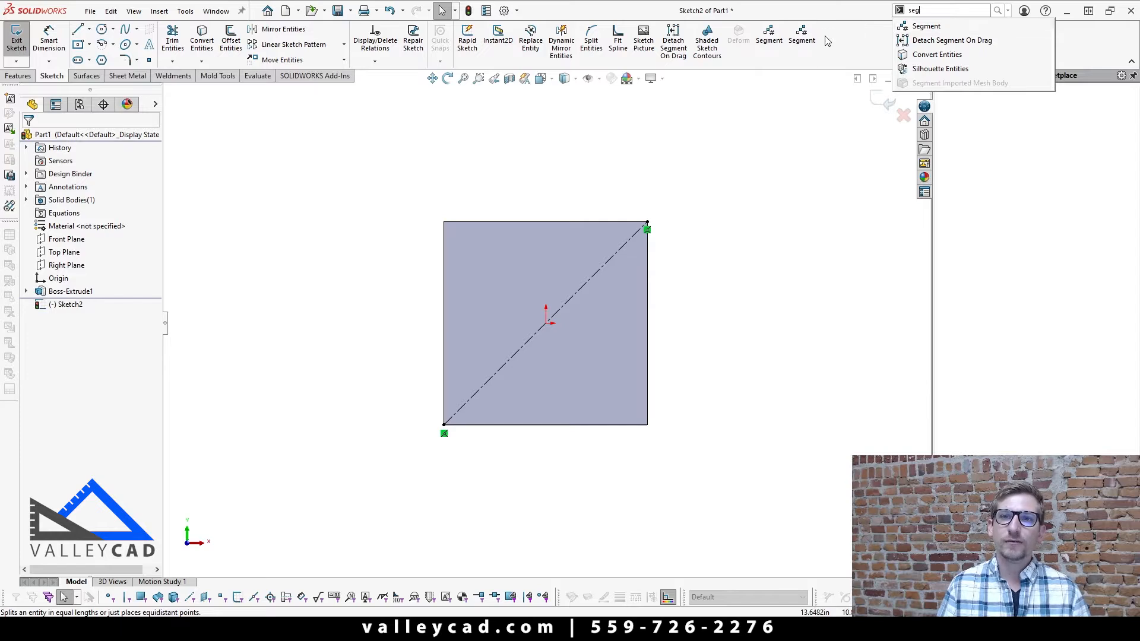
pyautogui.click(805, 148)
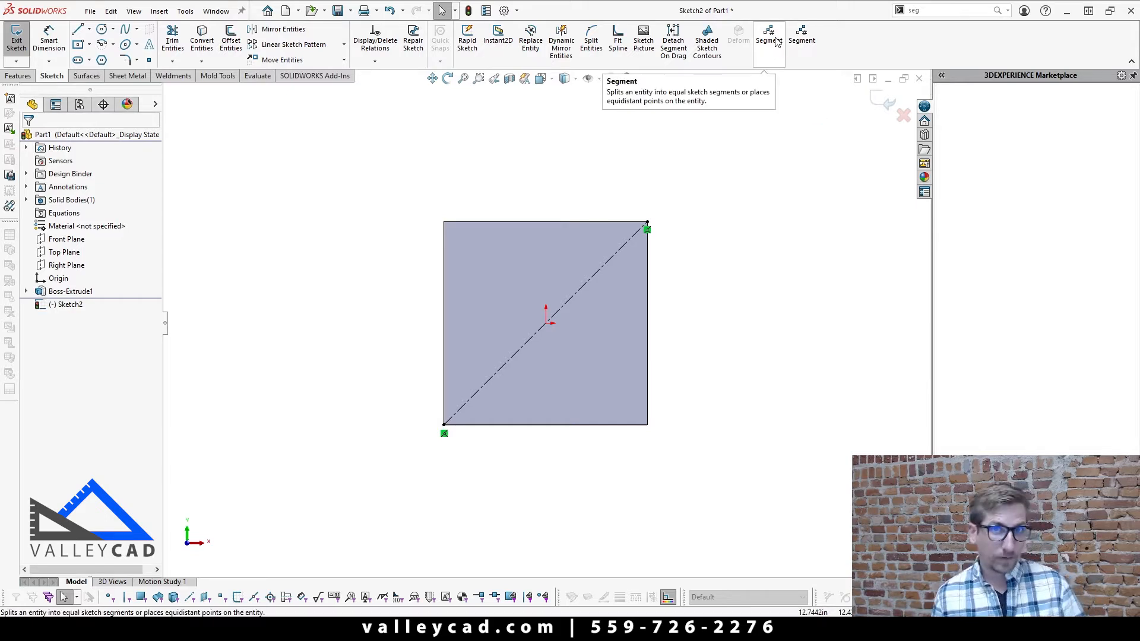
pyautogui.click(802, 34)
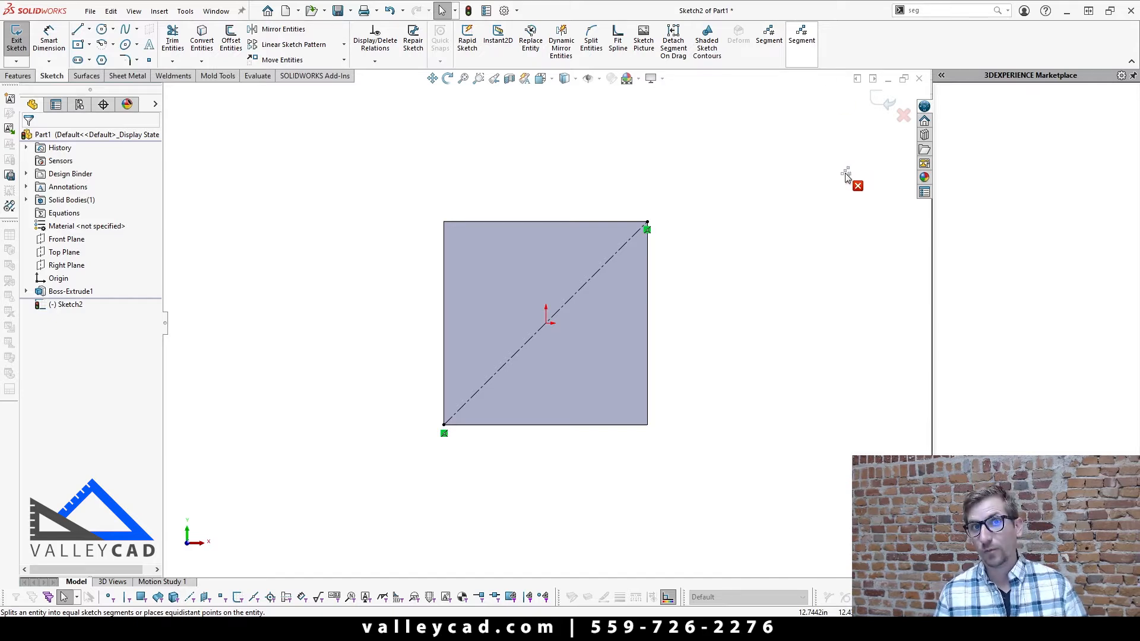
pyautogui.press('Escape')
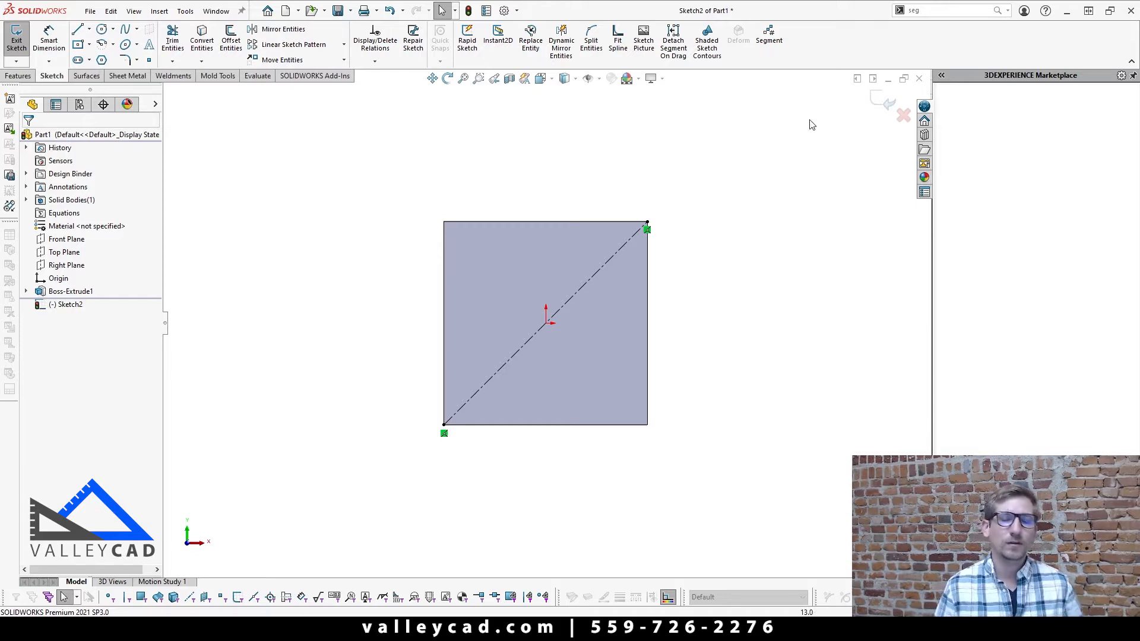
# Step: Segment the plate's diagonal centerline with 5 evenly spaced sketch points
pyautogui.click(769, 34)
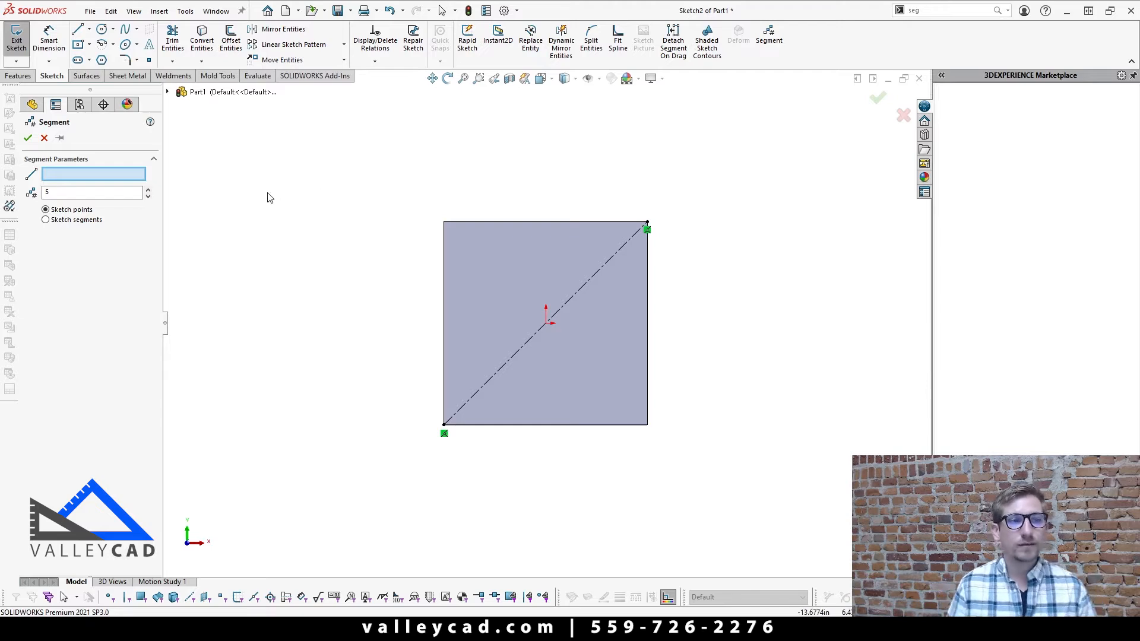
pyautogui.click(486, 383)
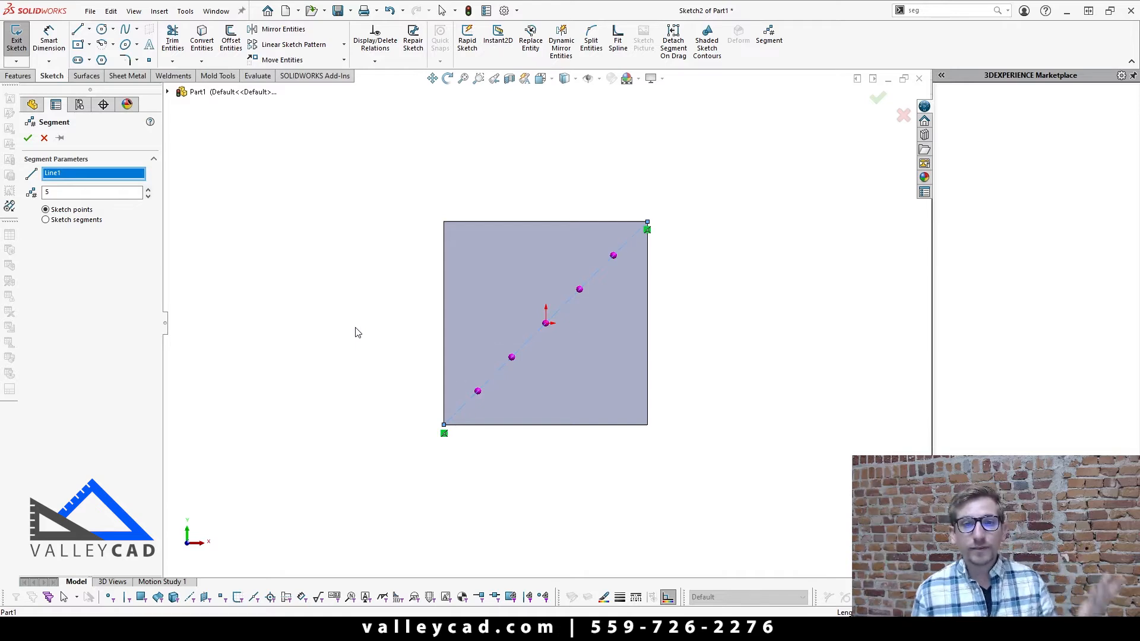
pyautogui.click(27, 137)
pyautogui.scroll(-3, 512, 344)
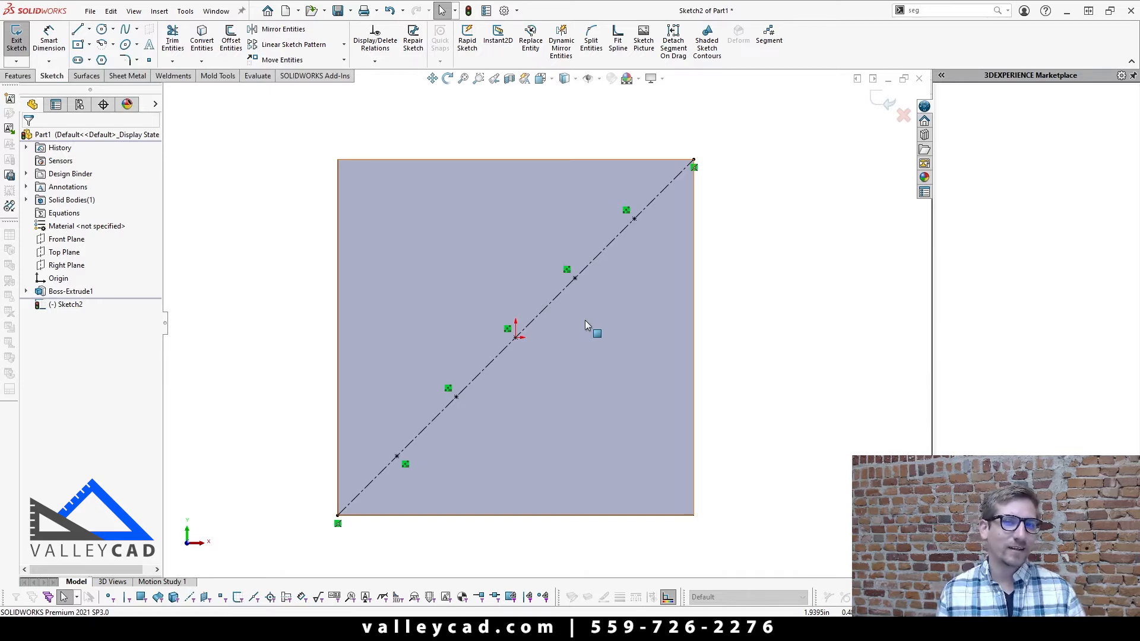
pyautogui.scroll(3, 584, 323)
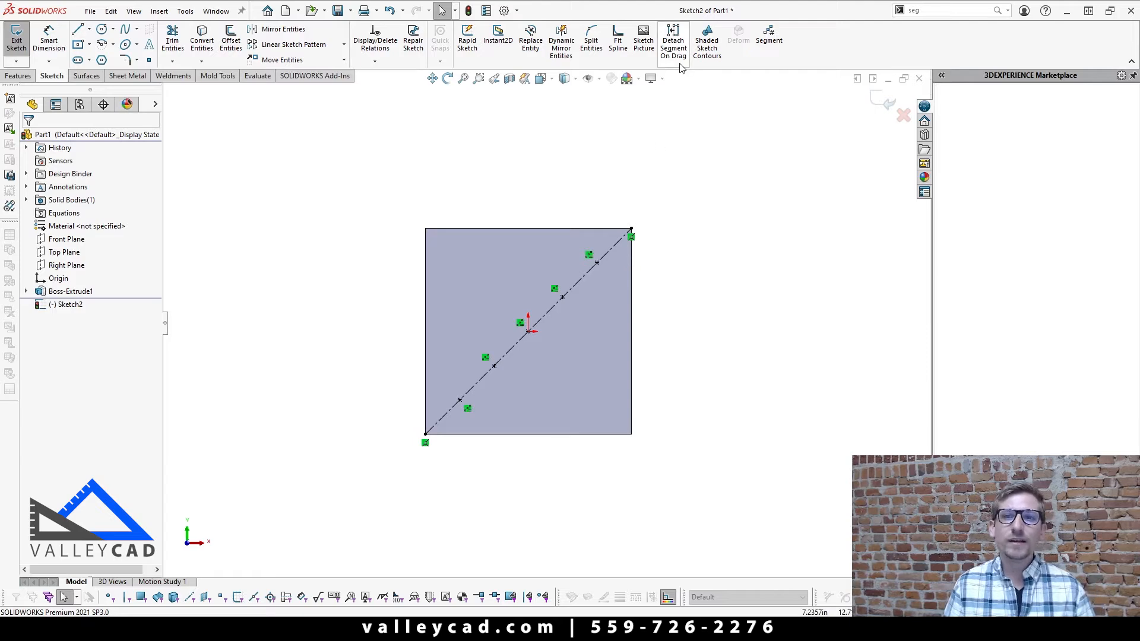
# Step: Draw a horizontal line outward from the plate's upper-right corner, away from the plate, and dimension its length to 10 in
pyautogui.click(78, 29)
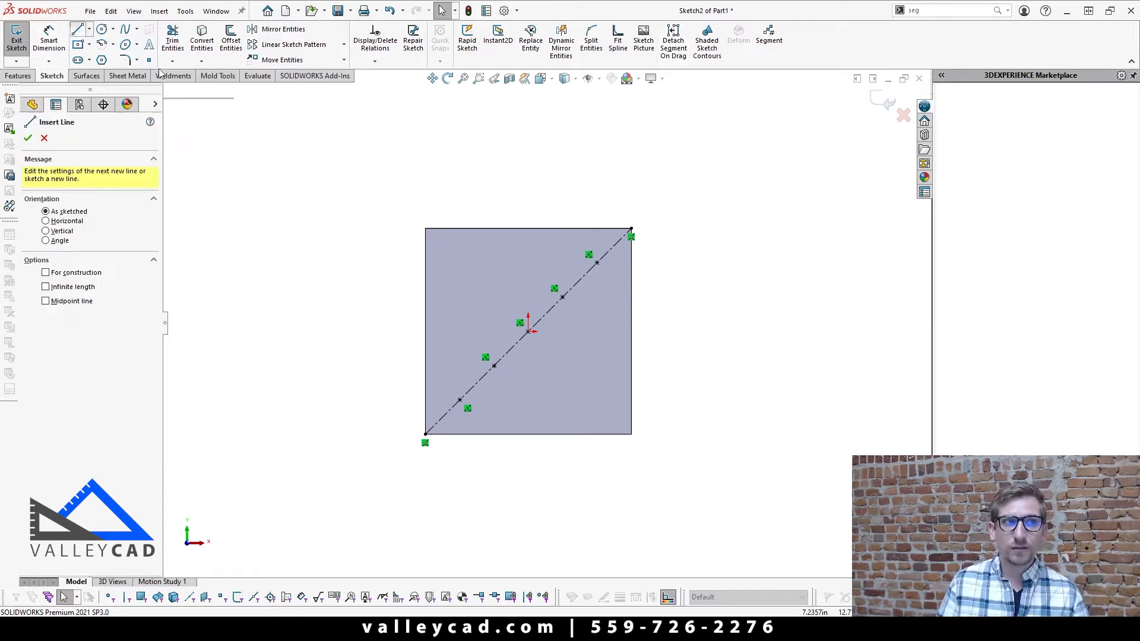
pyautogui.click(631, 228)
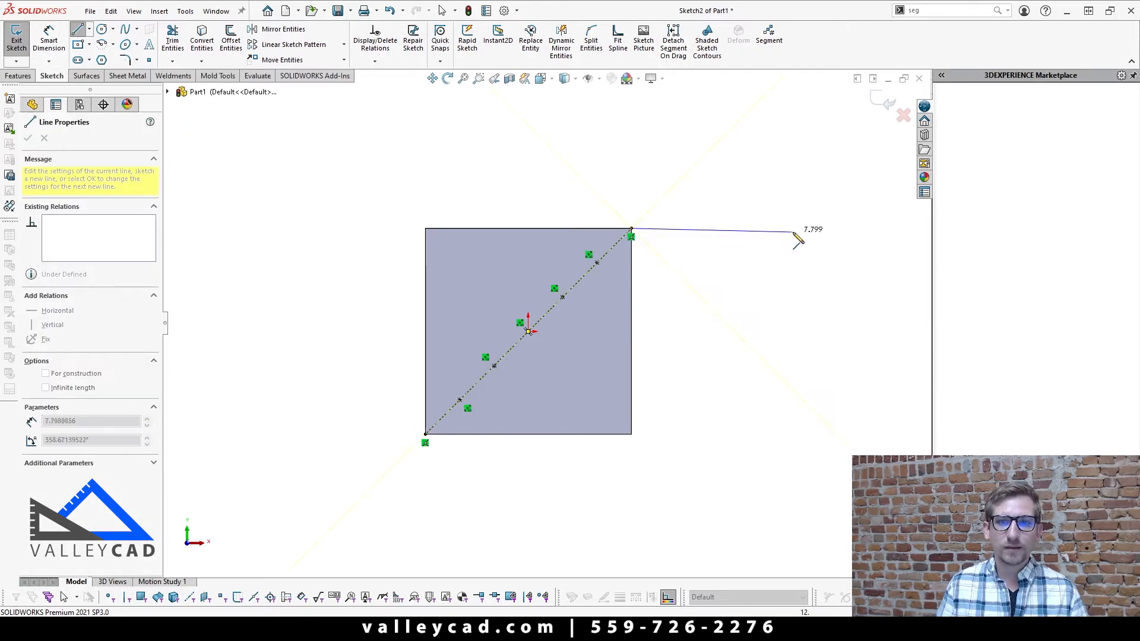
pyautogui.doubleClick(842, 229)
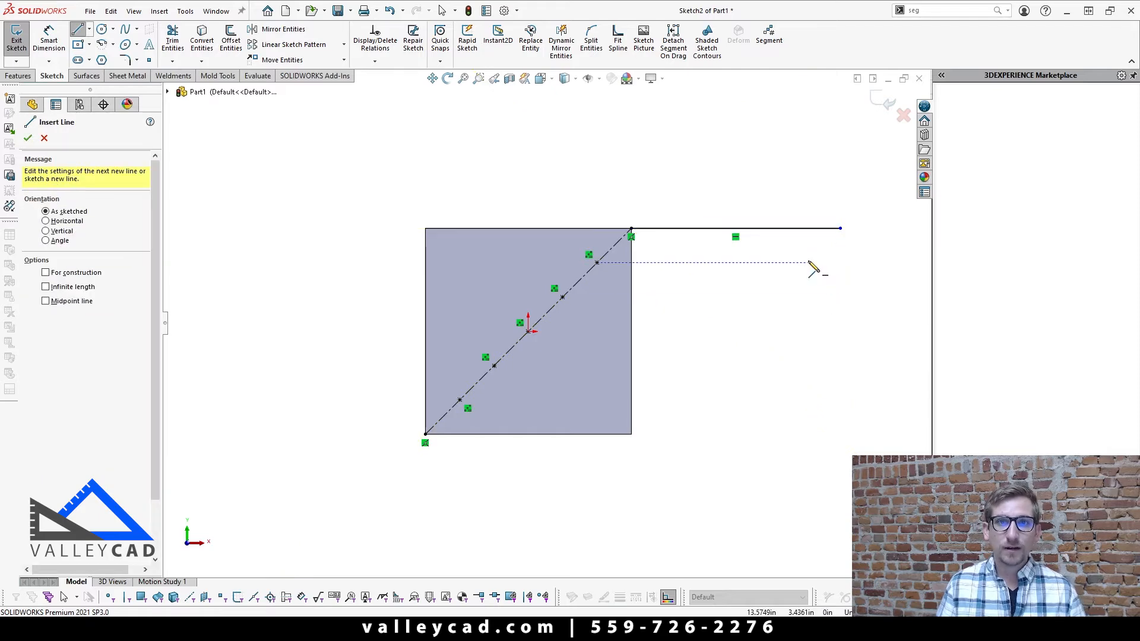
pyautogui.press('d')
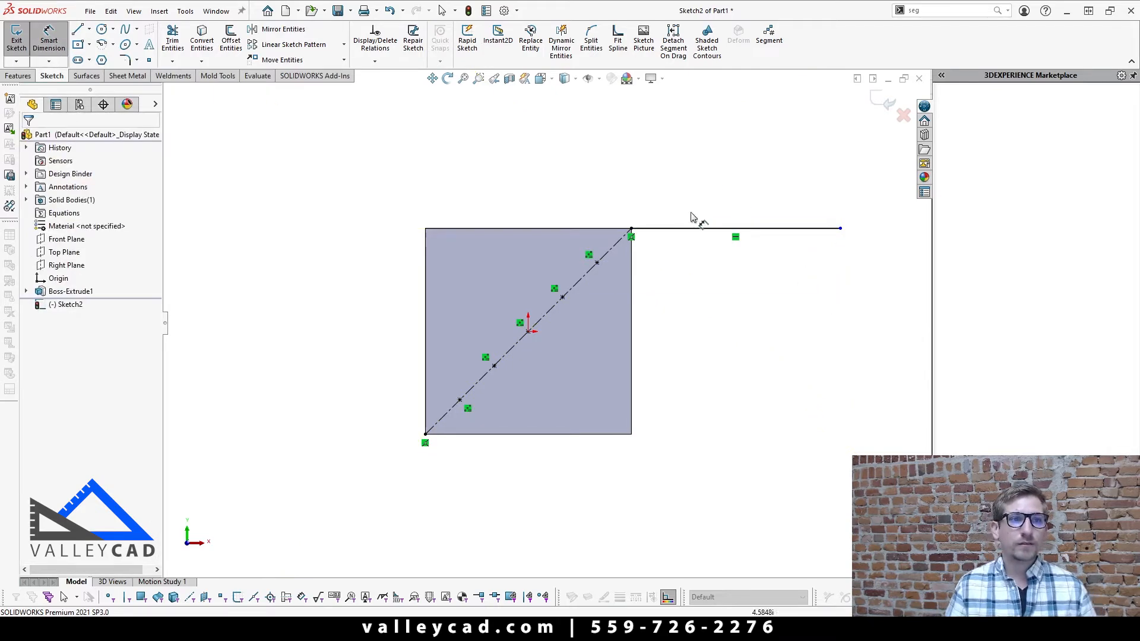
pyautogui.click(714, 231)
pyautogui.click(725, 172)
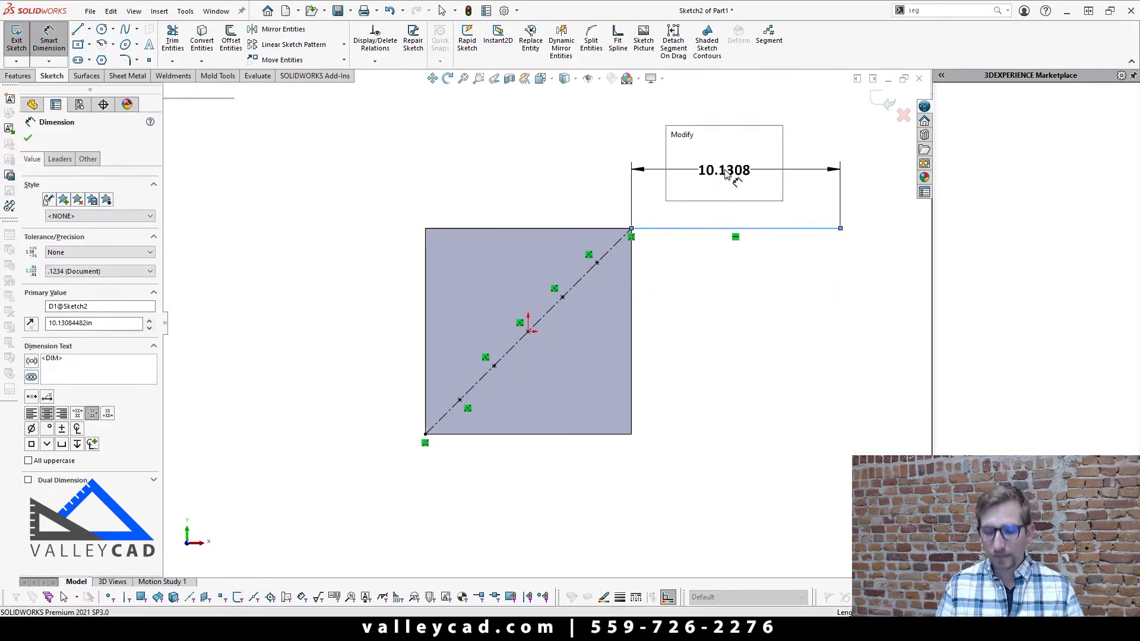
pyautogui.write('10')
pyautogui.press('Return')
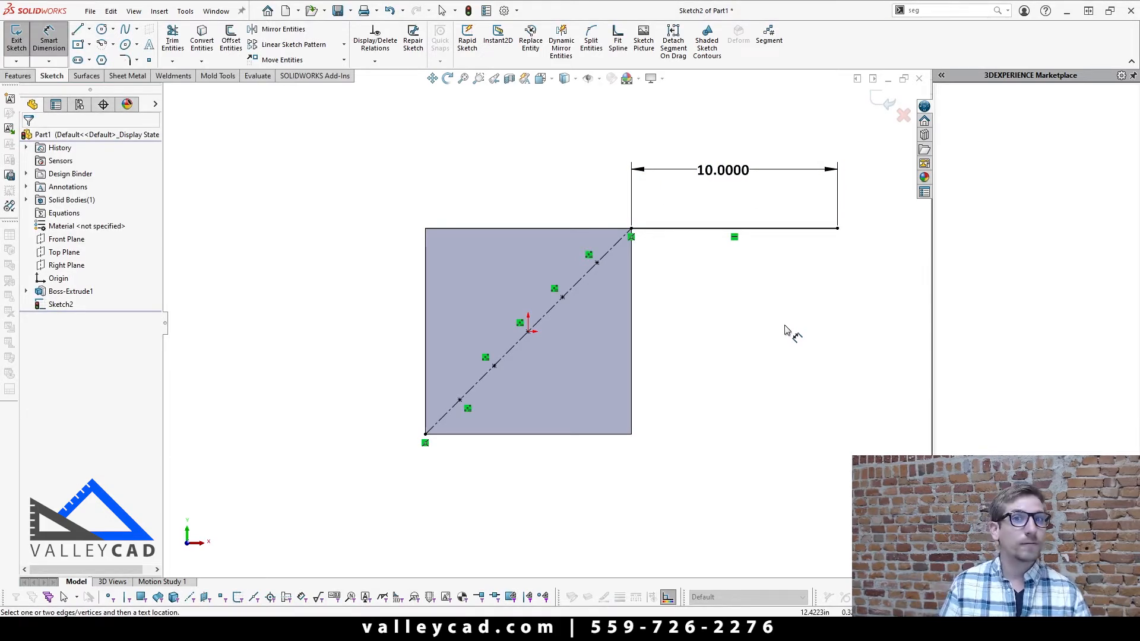
# Step: Divide the 10 in horizontal line into 8 equal sketch segments with the Segment tool
pyautogui.click(771, 37)
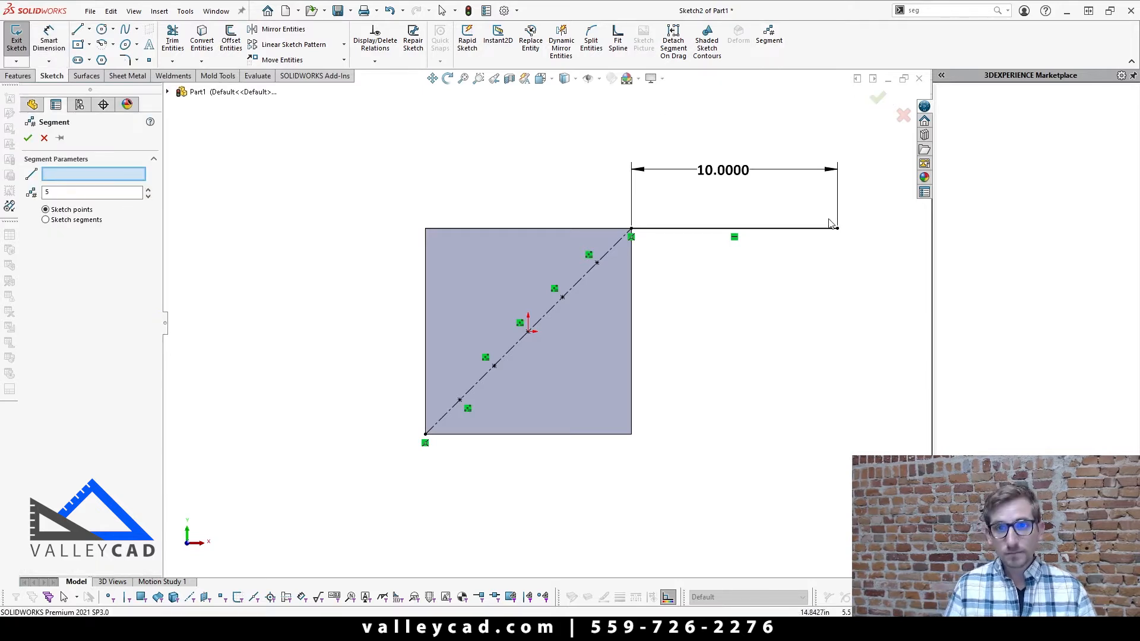
pyautogui.click(689, 229)
pyautogui.scroll(3, 764, 300)
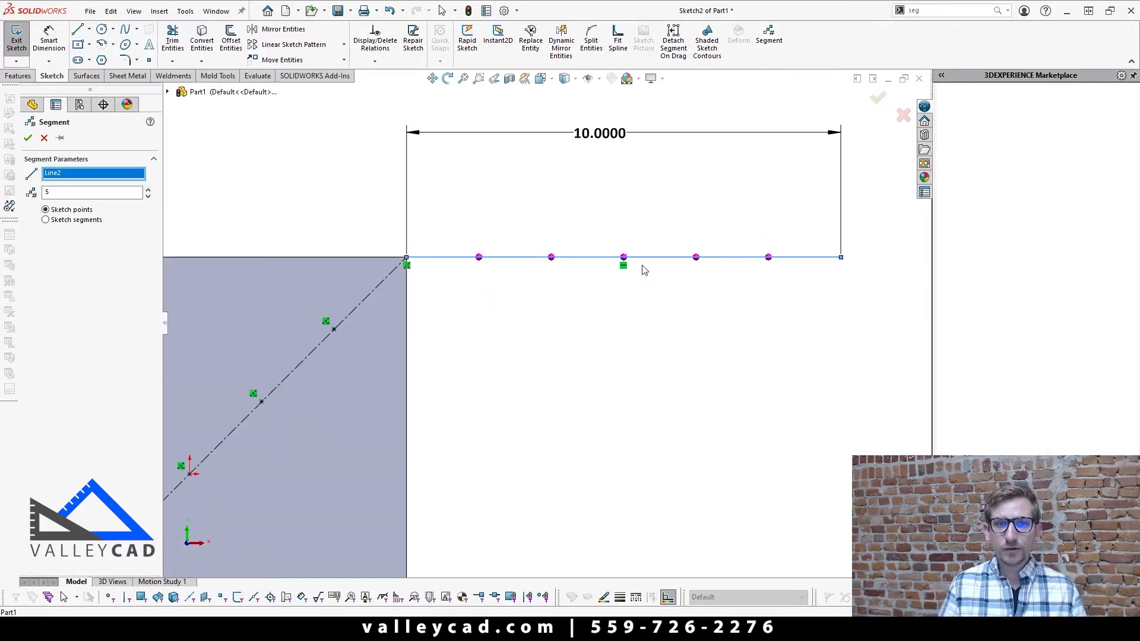
pyautogui.scroll(1, 640, 291)
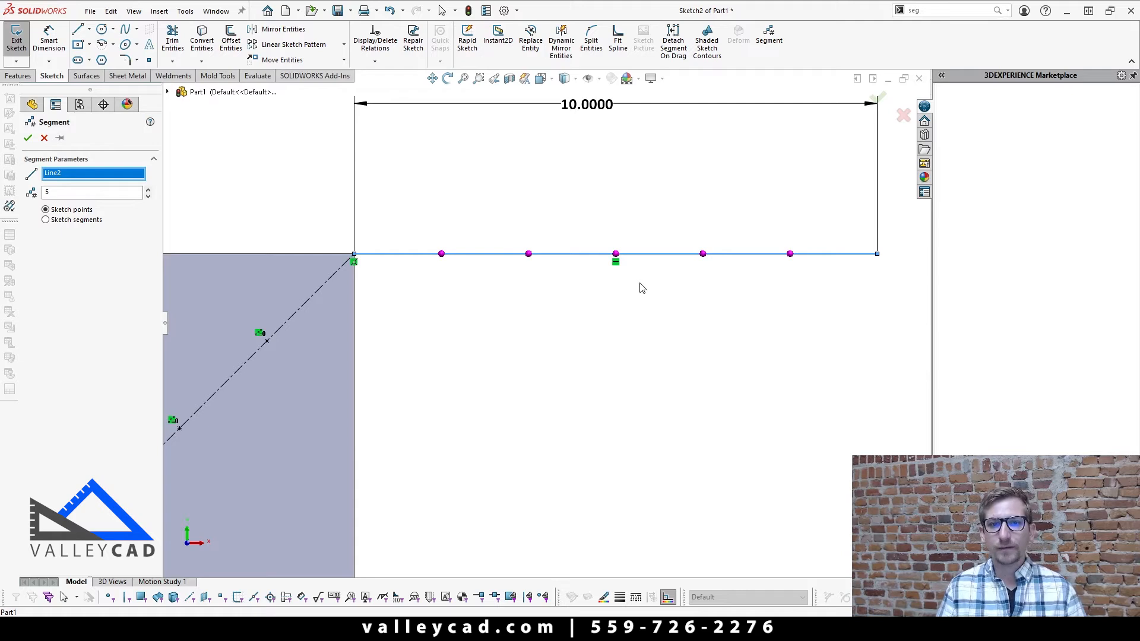
pyautogui.click(148, 190)
pyautogui.click(148, 190)
pyautogui.click(148, 190)
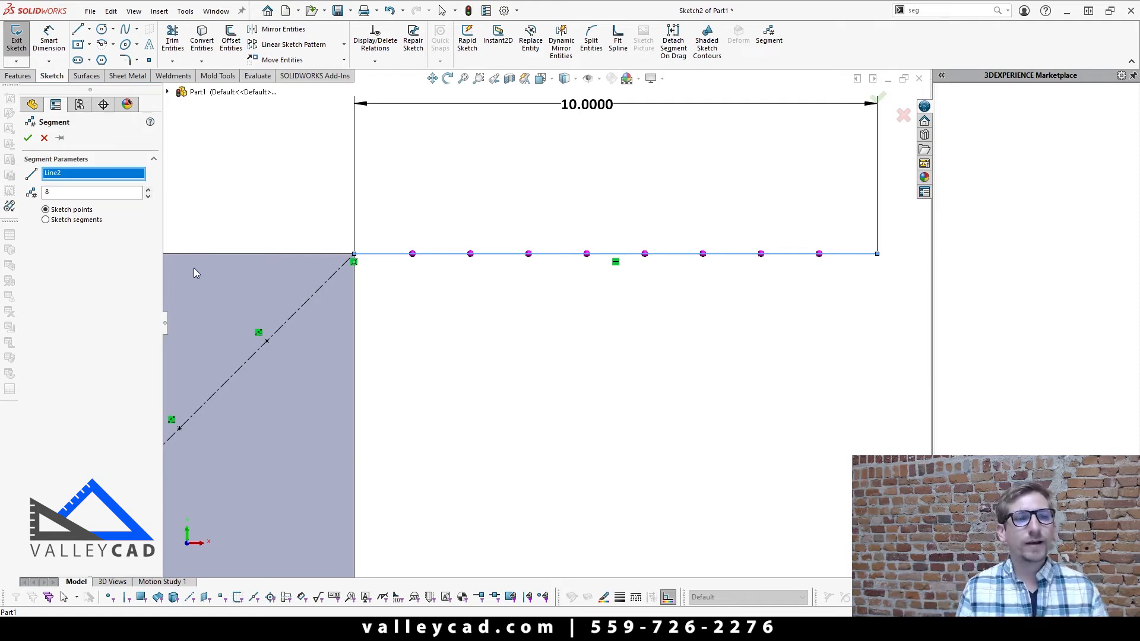
pyautogui.click(61, 220)
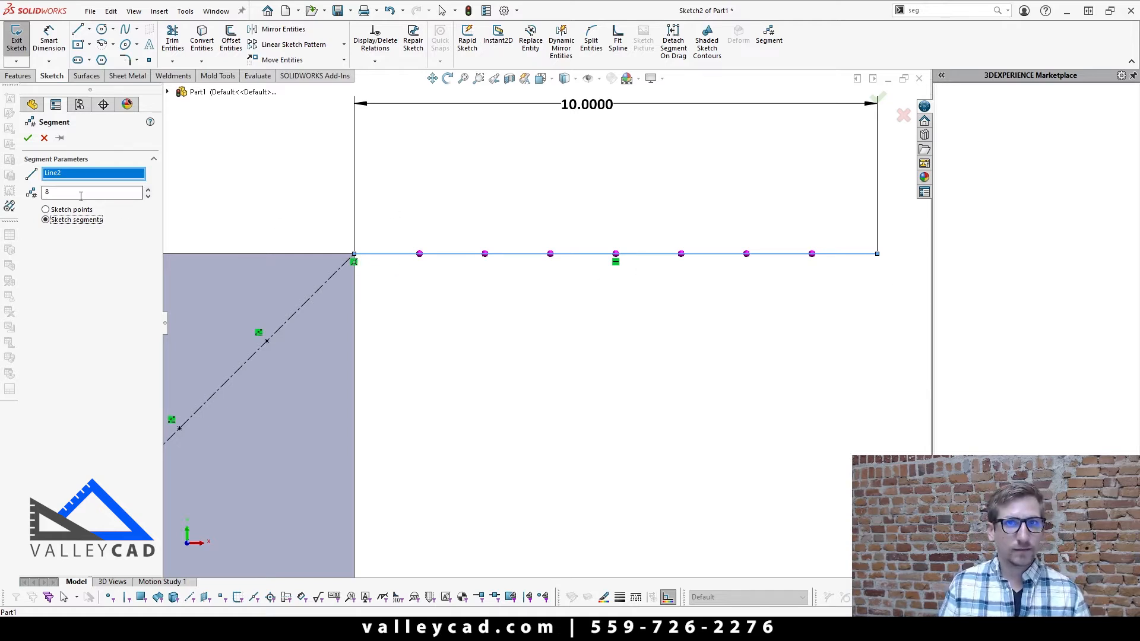
pyautogui.click(28, 138)
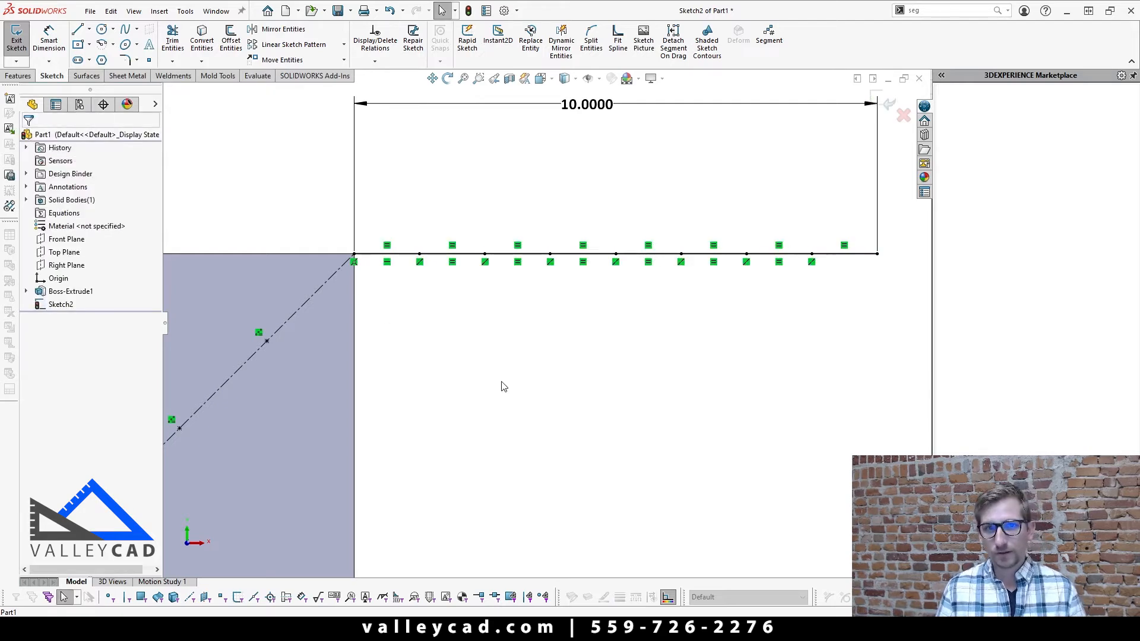
# Step: Convert the second, fourth and sixth segments of the horizontal line to construction geometry
pyautogui.click(439, 254)
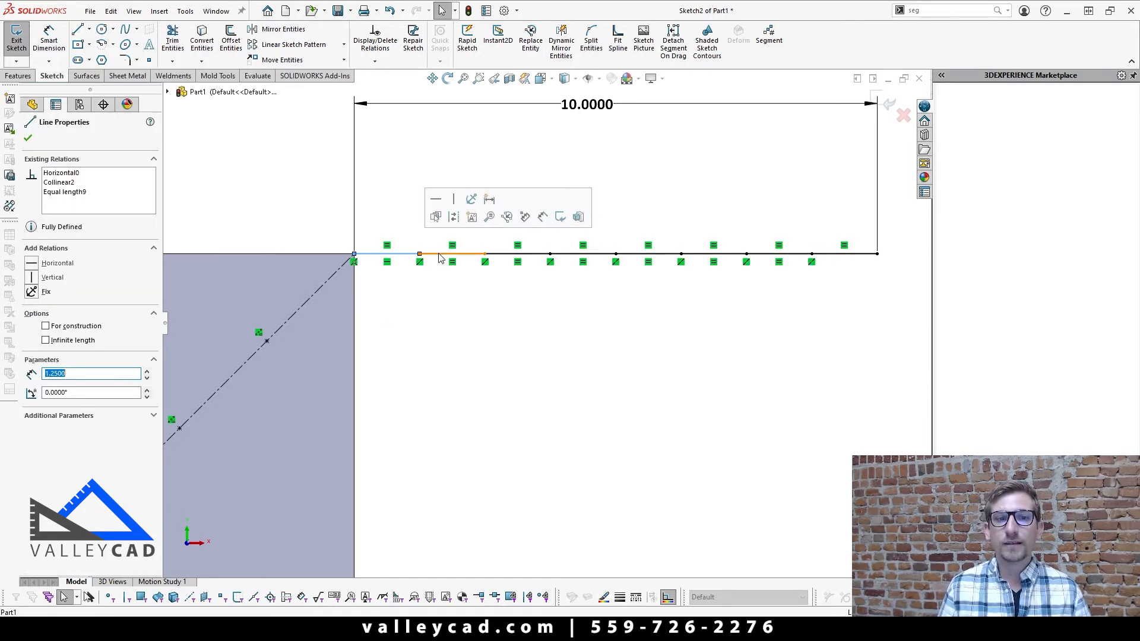
pyautogui.click(503, 255)
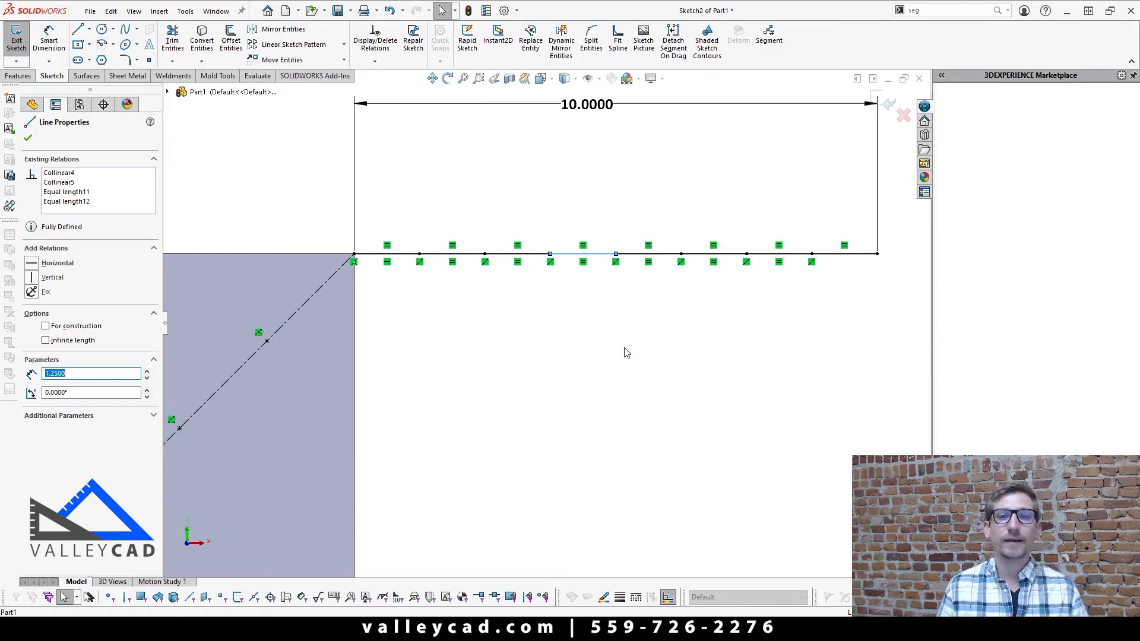
pyautogui.click(629, 373)
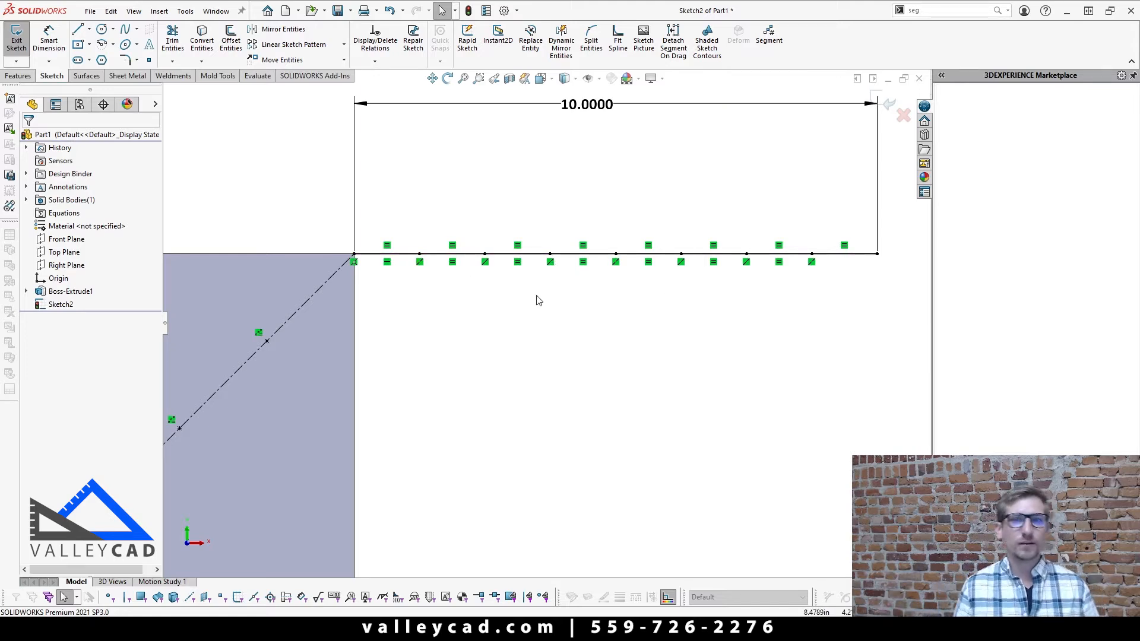
pyautogui.click(466, 254)
pyautogui.keyDown('ctrl'); pyautogui.click(573, 256); pyautogui.keyUp('ctrl')
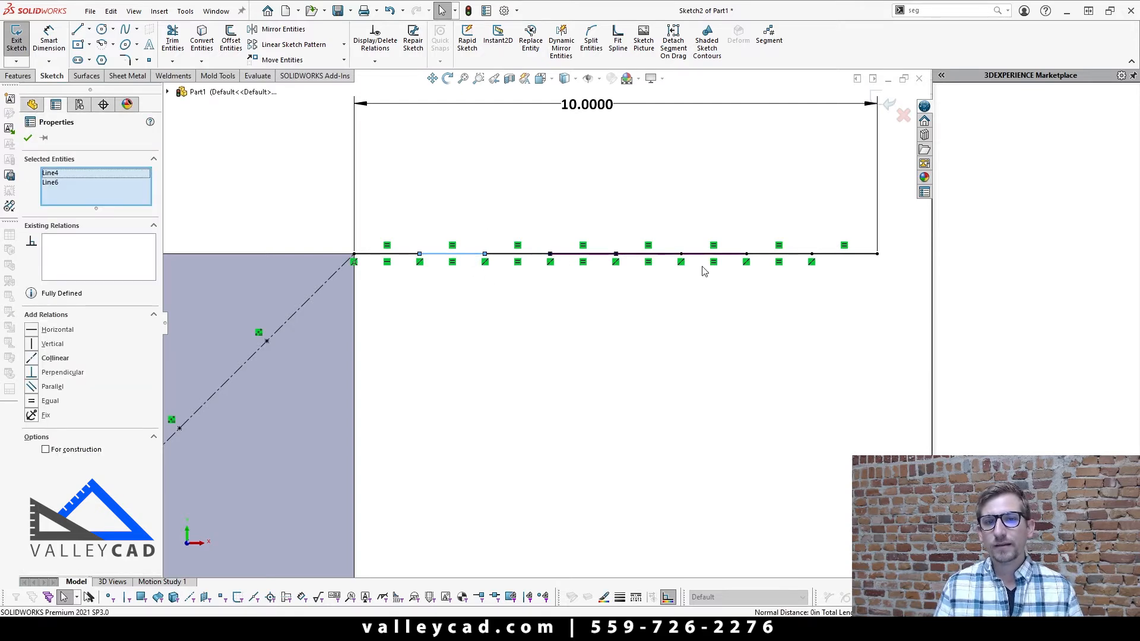
pyautogui.keyDown('ctrl'); pyautogui.click(709, 255); pyautogui.keyUp('ctrl')
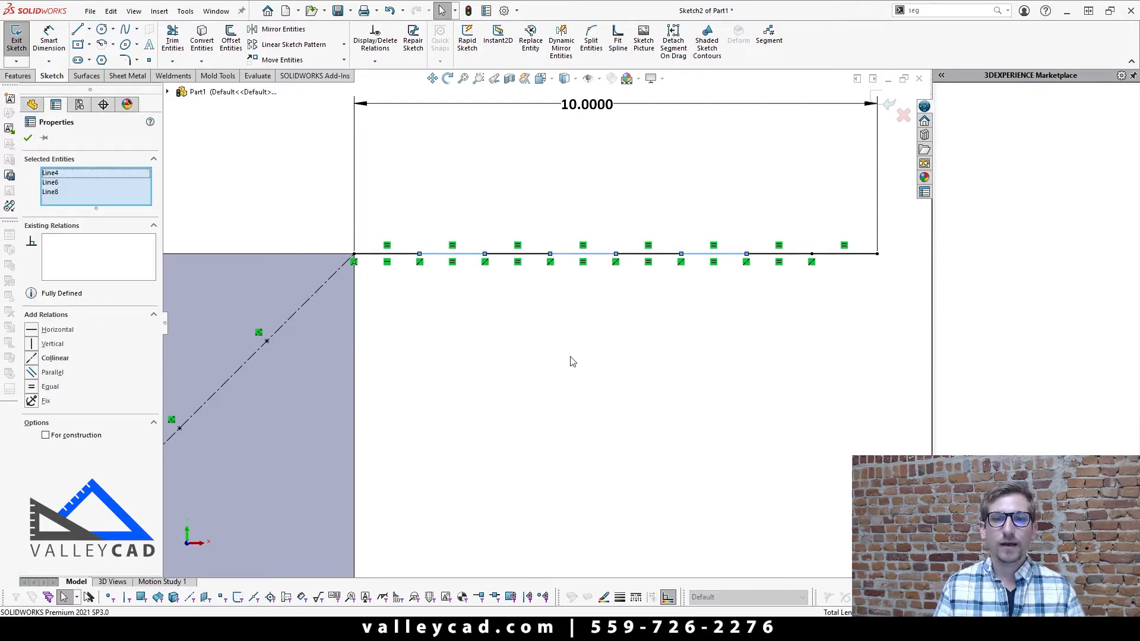
pyautogui.click(575, 443)
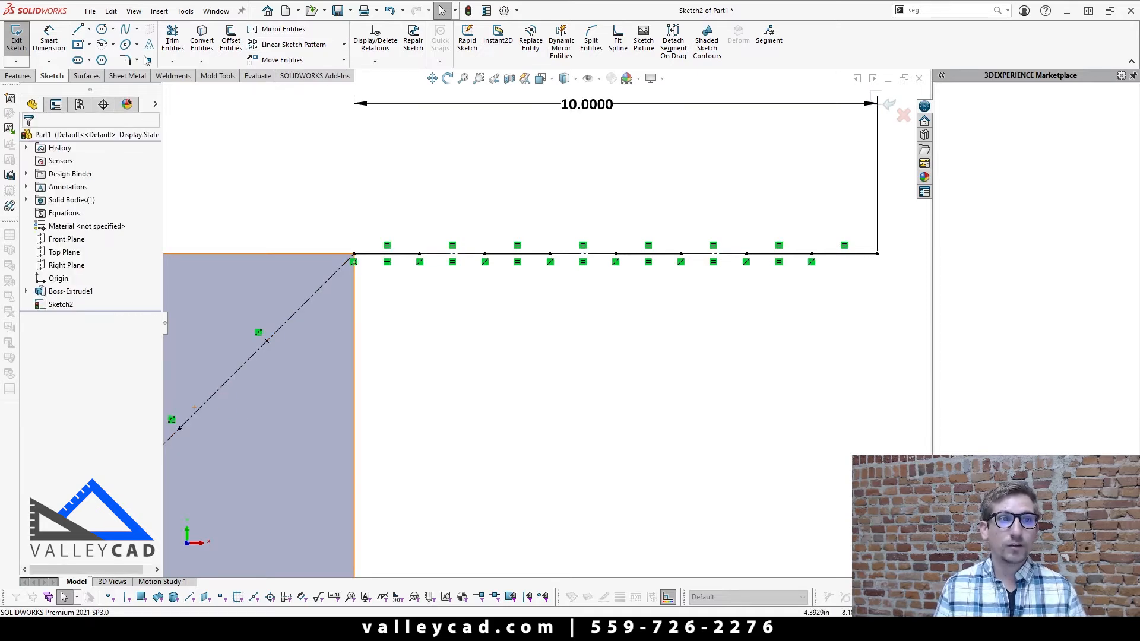
# Step: Draw a V of two lines below the first segment, from the plate's corner to that segment's other end
pyautogui.click(77, 29)
pyautogui.click(355, 260)
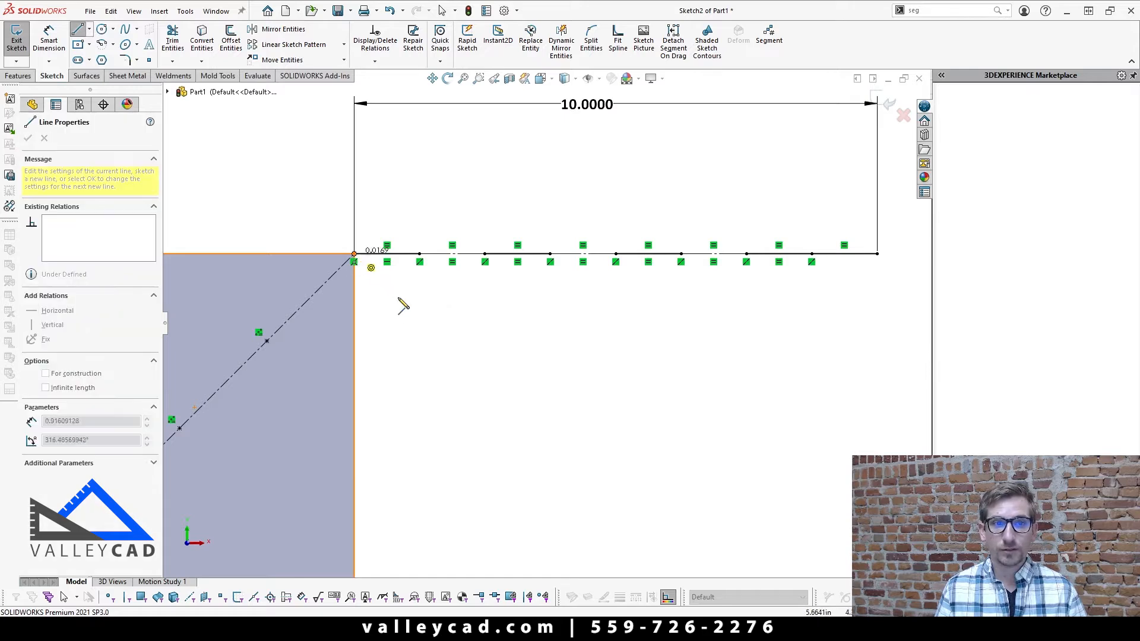
pyautogui.click(385, 302)
pyautogui.click(419, 262)
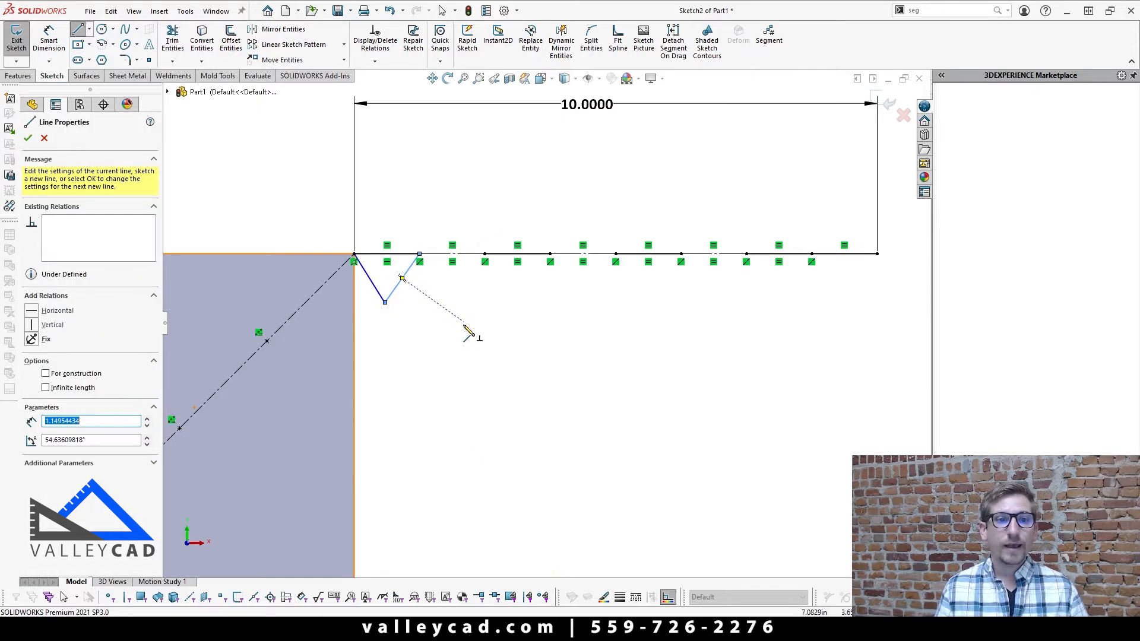
pyautogui.press('Escape')
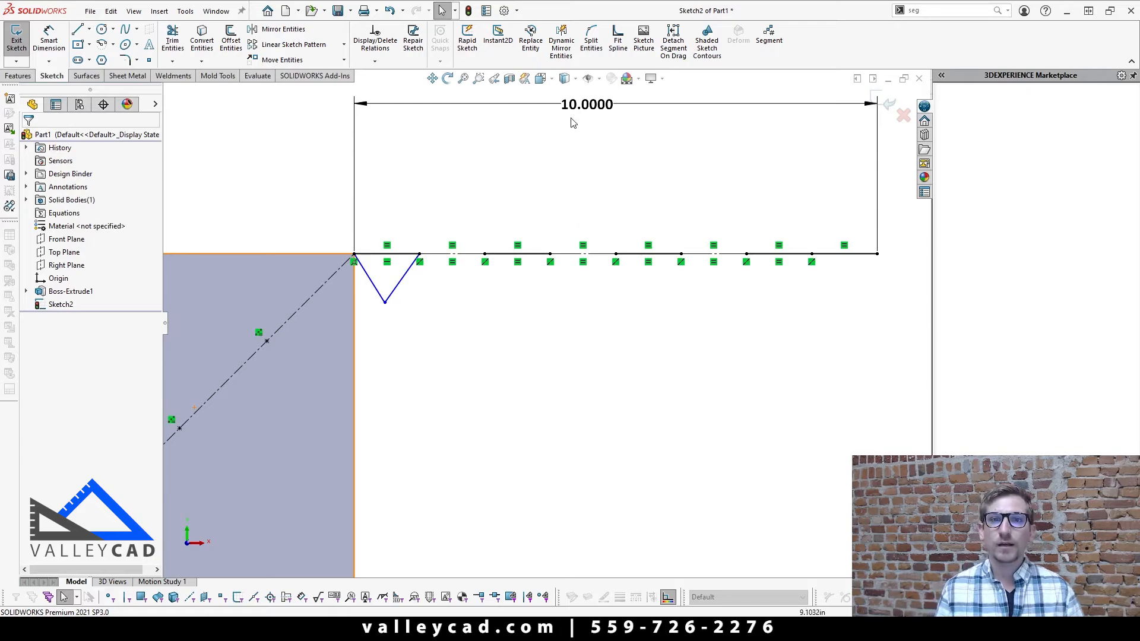
# Step: Set the segmented horizontal line's overall length to 20 in
pyautogui.doubleClick(585, 105)
pyautogui.write('20')
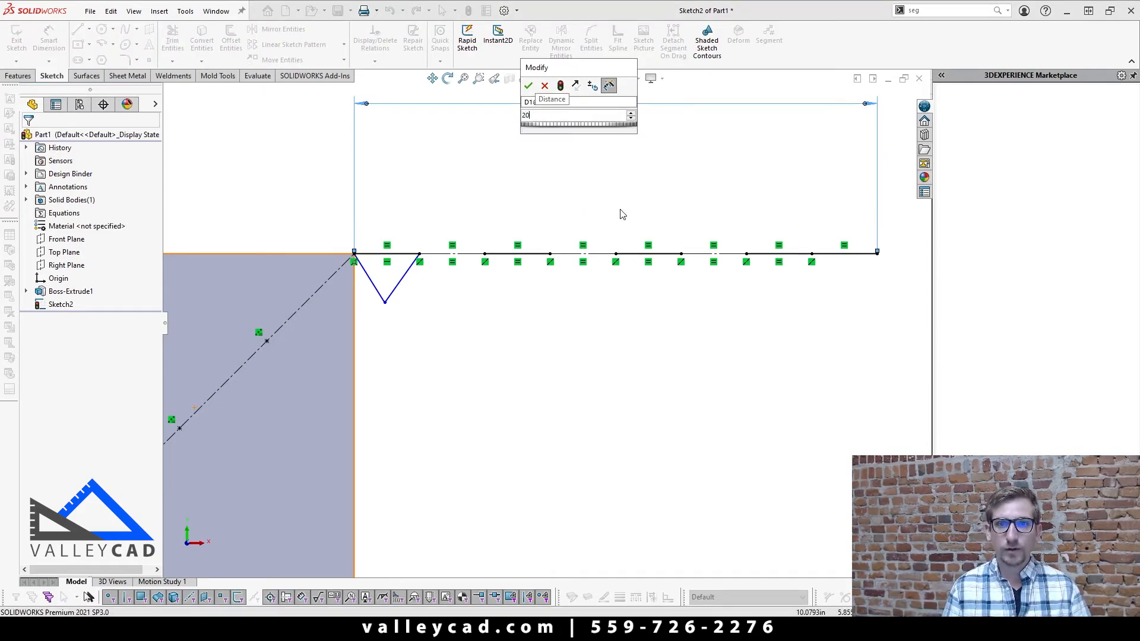
pyautogui.press('Return')
pyautogui.press('Escape')
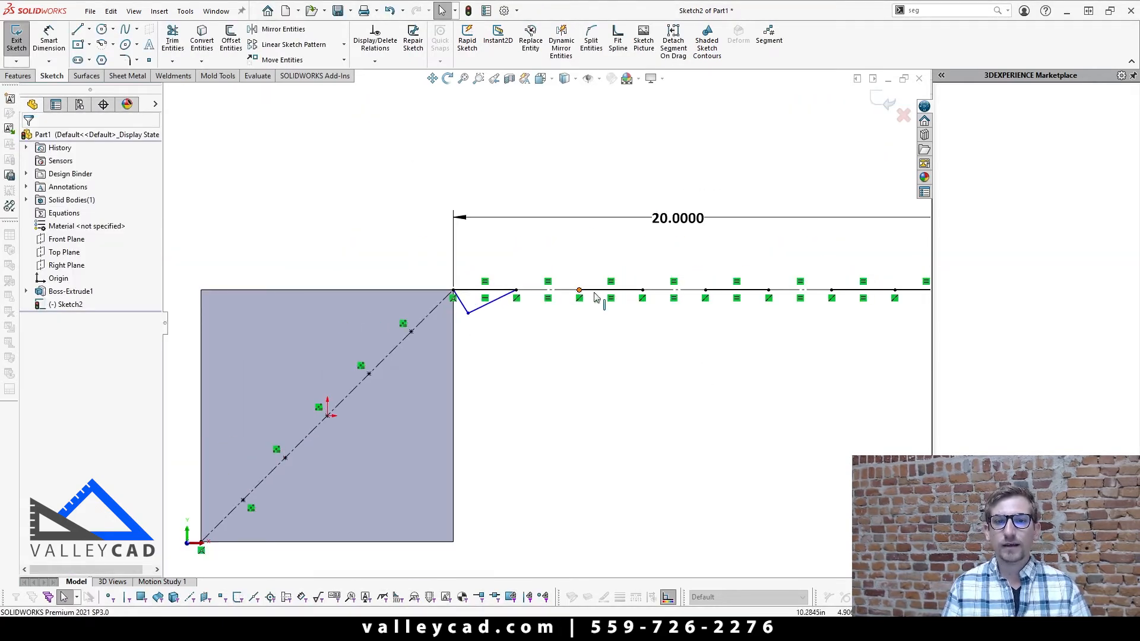
pyautogui.press('f')
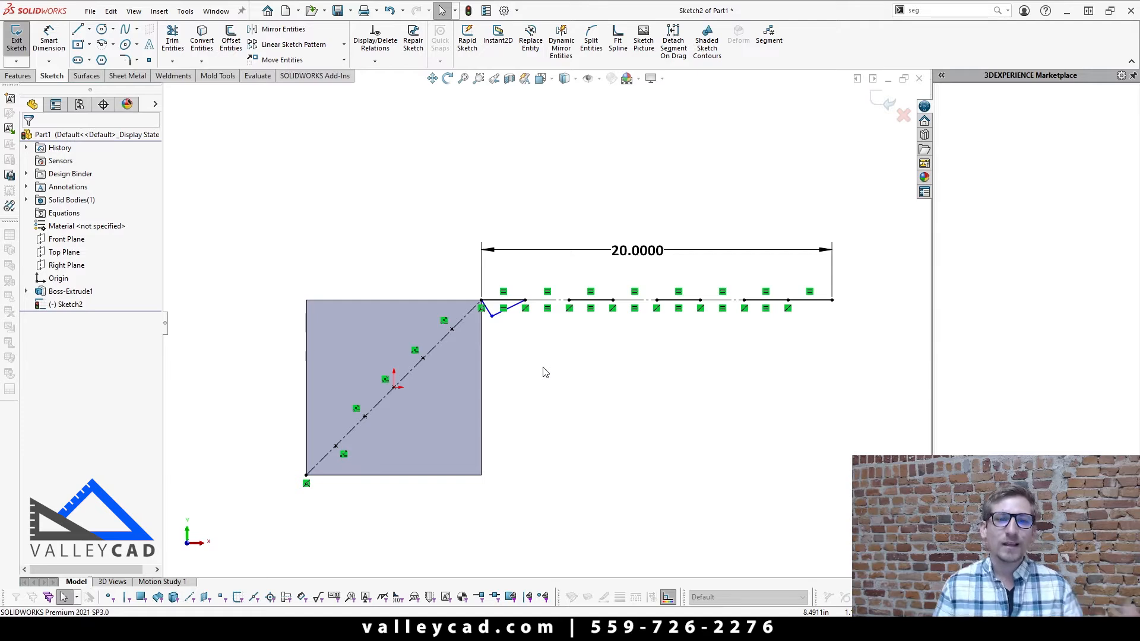
# Step: Sketch a circle of about 1.64 in radius on the plate's upper-left area, clear of the diagonal centerline
pyautogui.scroll(-3, 545, 373)
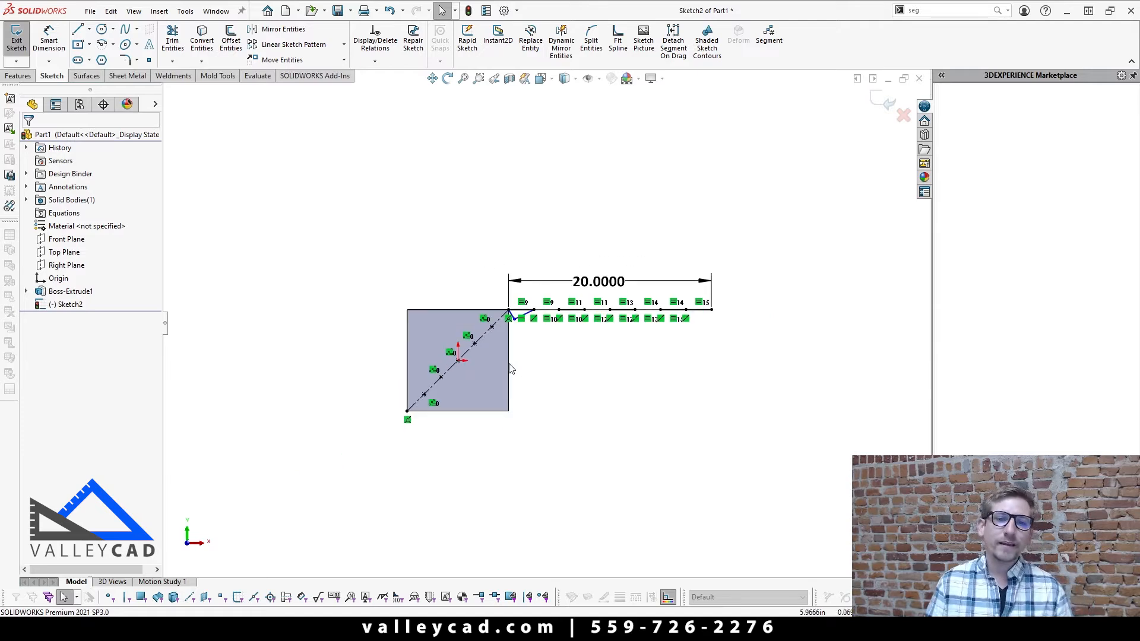
pyautogui.click(102, 29)
pyautogui.scroll(5, 417, 310)
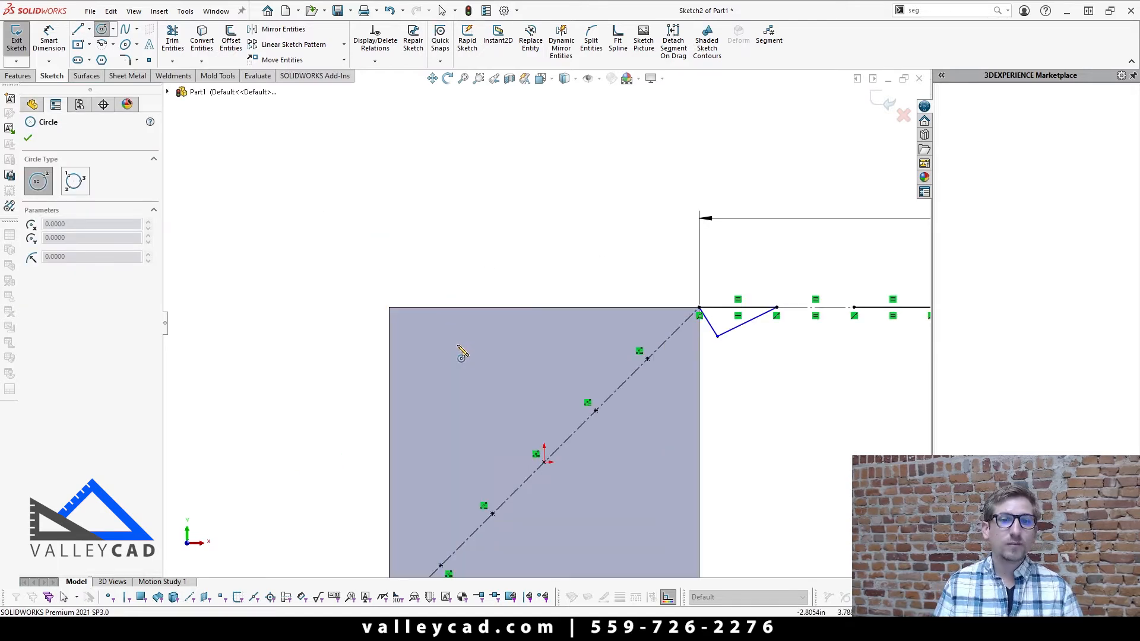
pyautogui.click(467, 383)
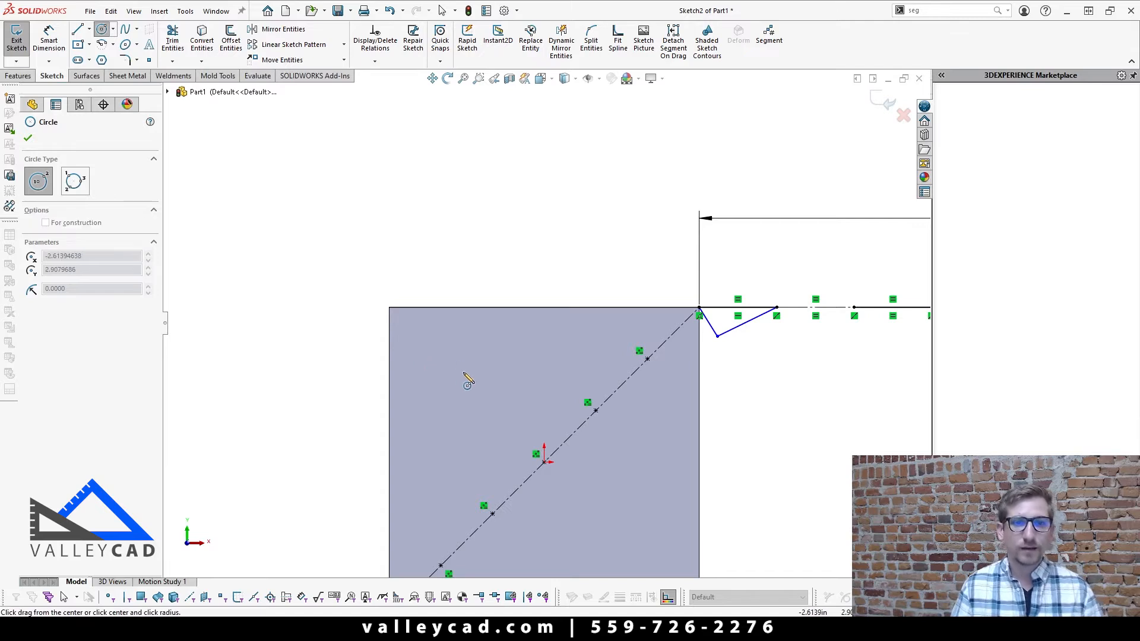
pyautogui.click(507, 394)
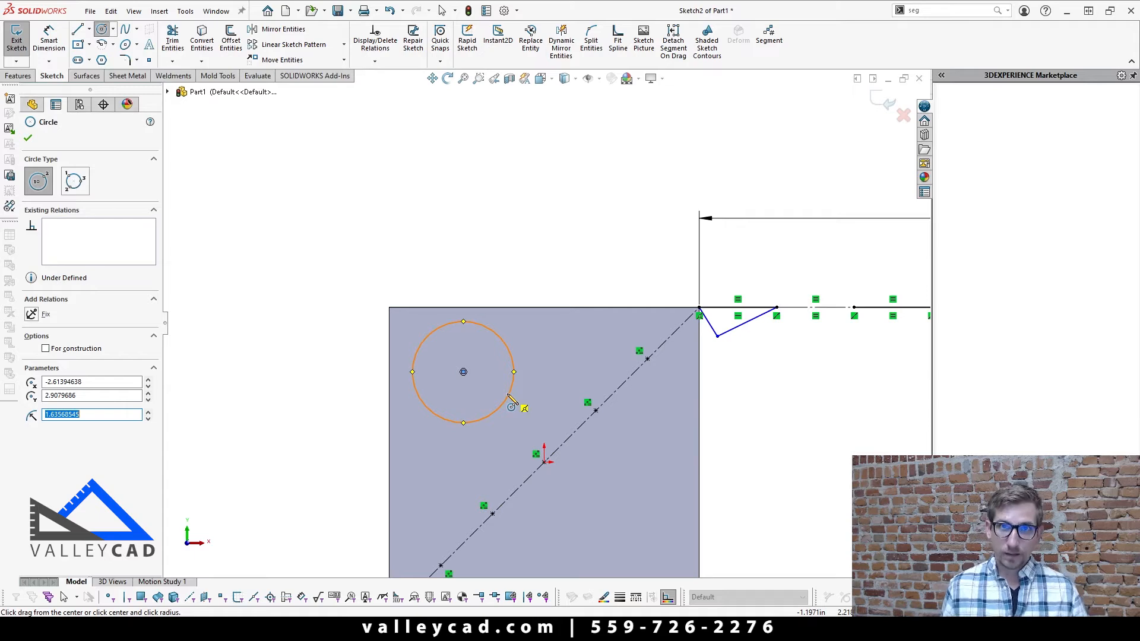
pyautogui.scroll(-2, 511, 404)
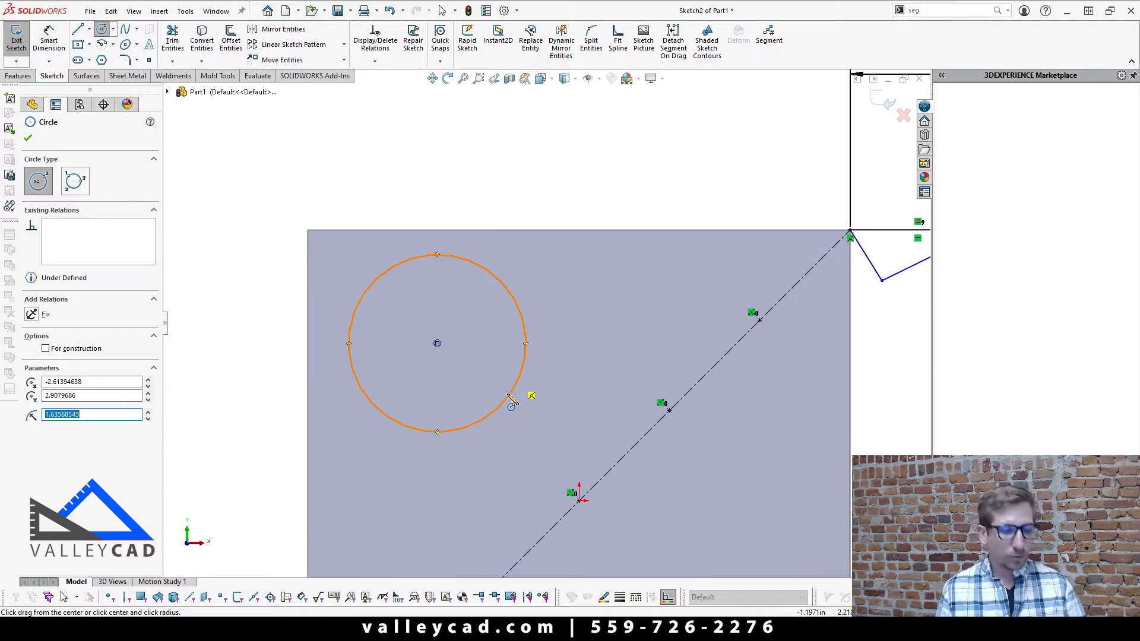
pyautogui.press('Escape')
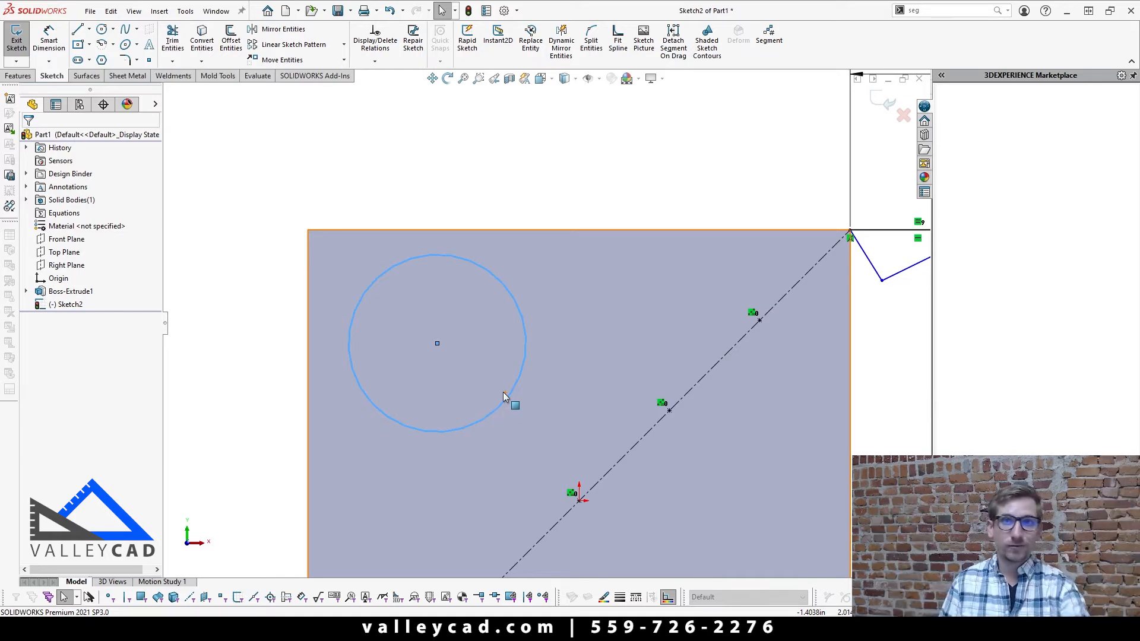
pyautogui.keyDown('ctrl'); pyautogui.moveTo(504, 392); pyautogui.dragTo(659, 336, button='middle'); pyautogui.keyUp('ctrl')
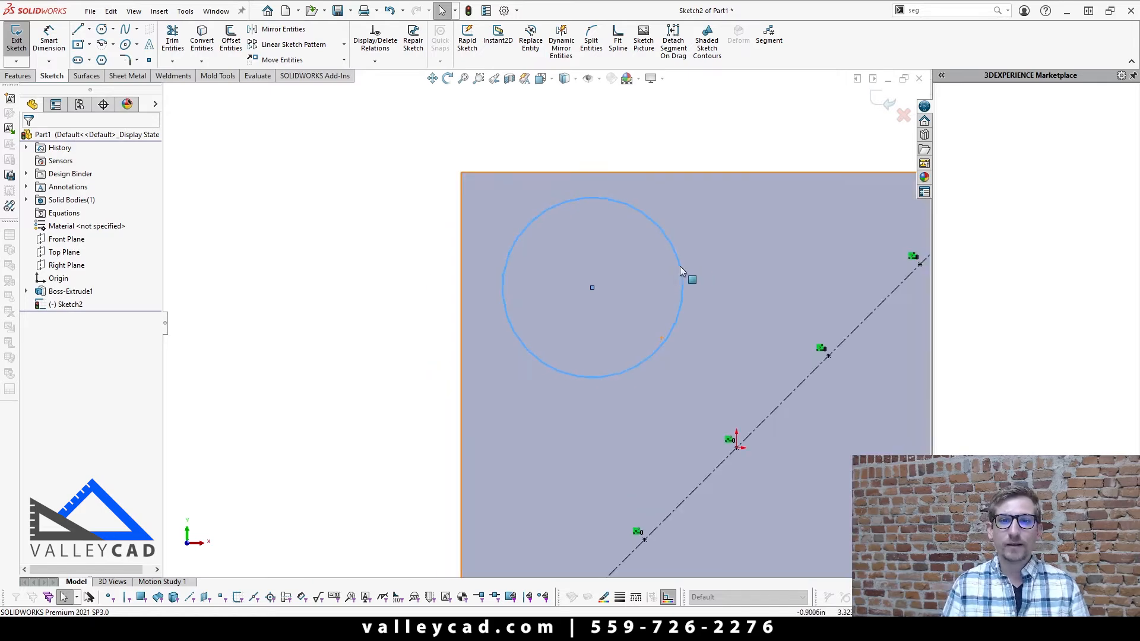
# Step: Divide the circle into 6 evenly spaced sketch points with the Segment tool
pyautogui.click(779, 42)
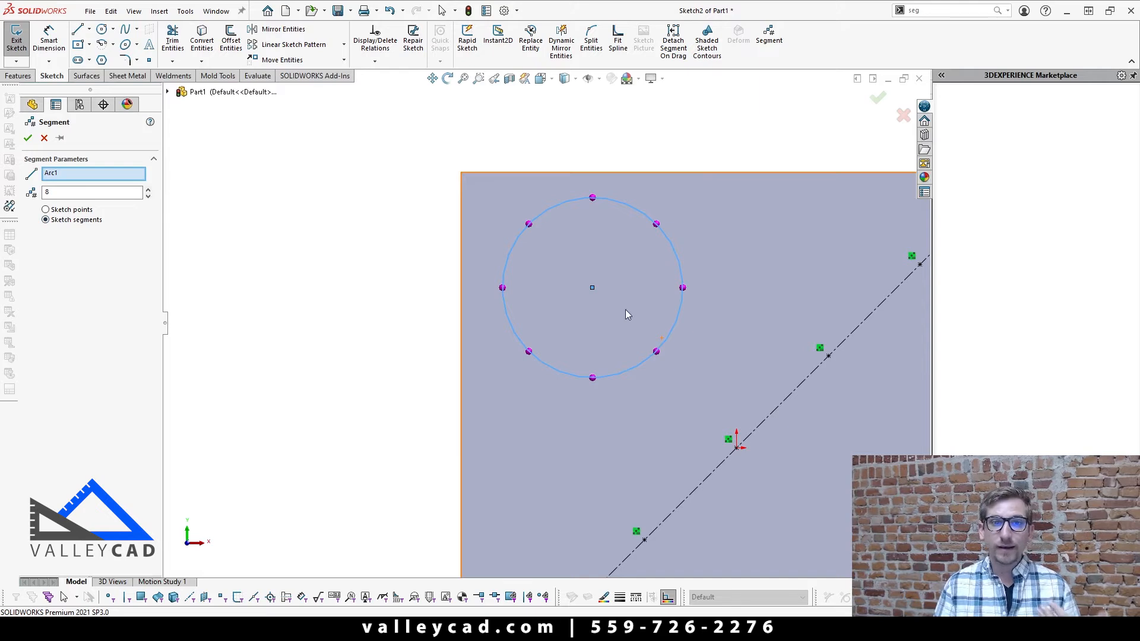
pyautogui.click(66, 213)
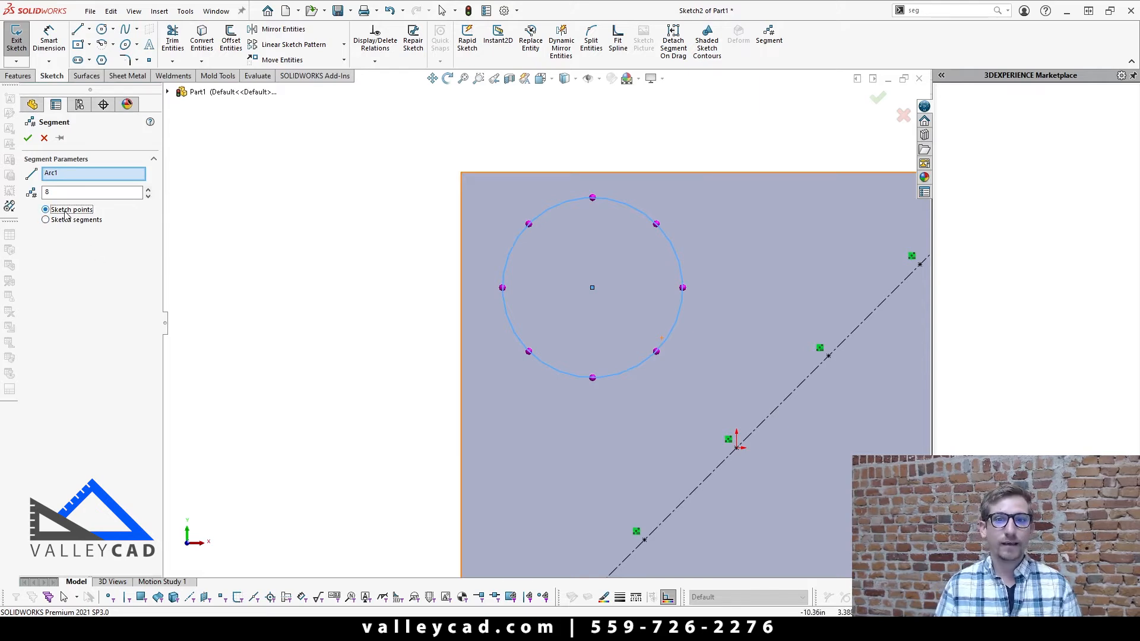
pyautogui.click(57, 222)
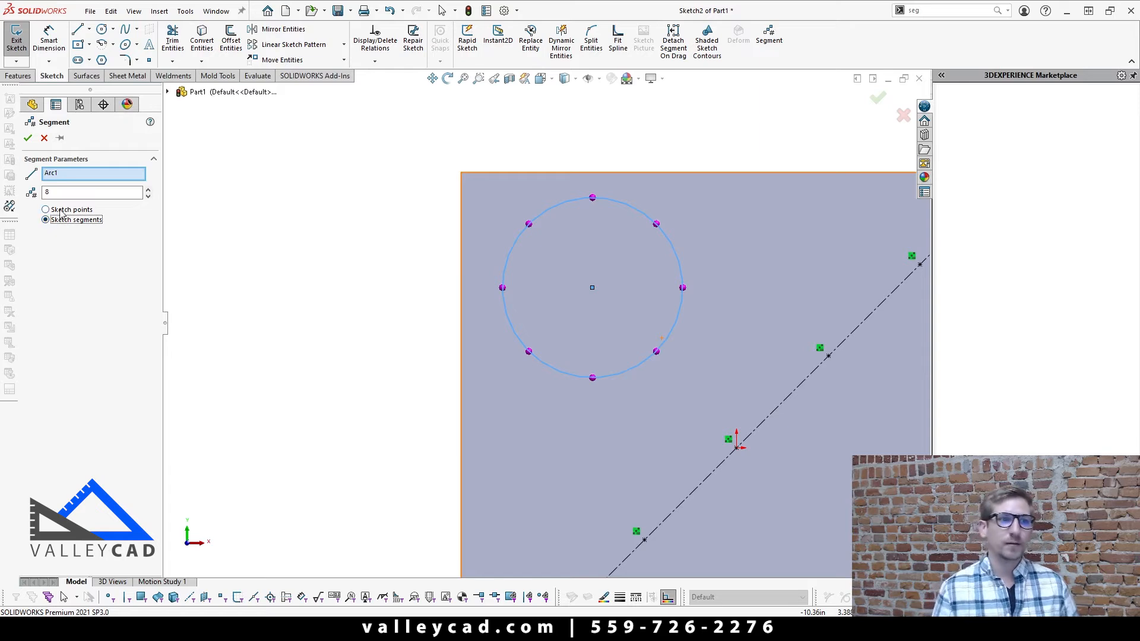
pyautogui.click(62, 212)
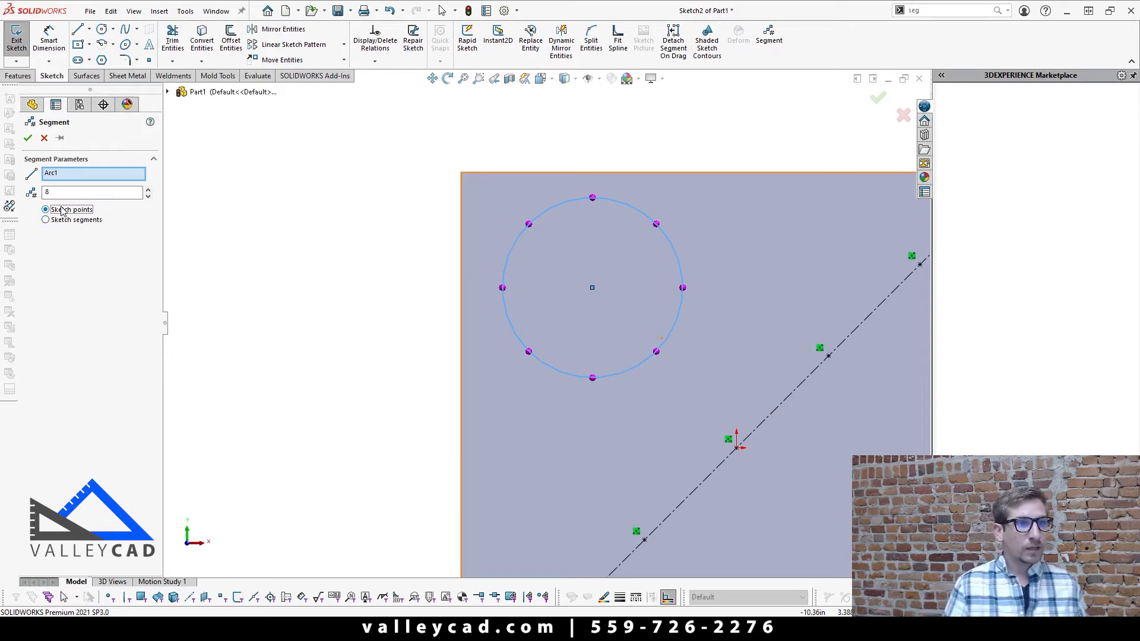
pyautogui.click(148, 196)
pyautogui.click(148, 196)
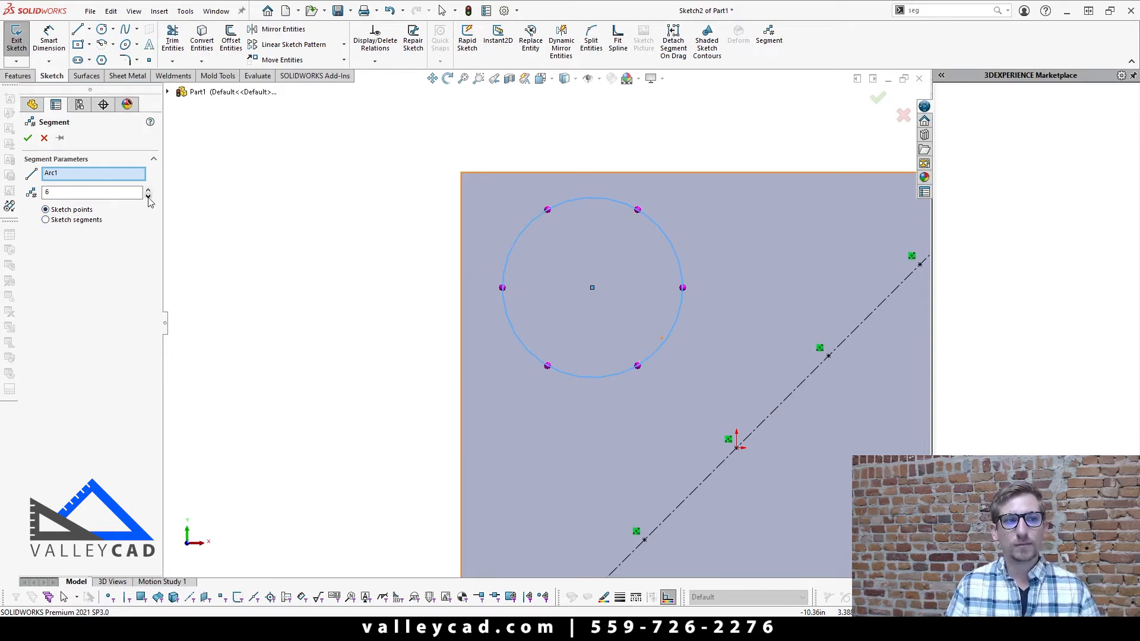
pyautogui.click(28, 138)
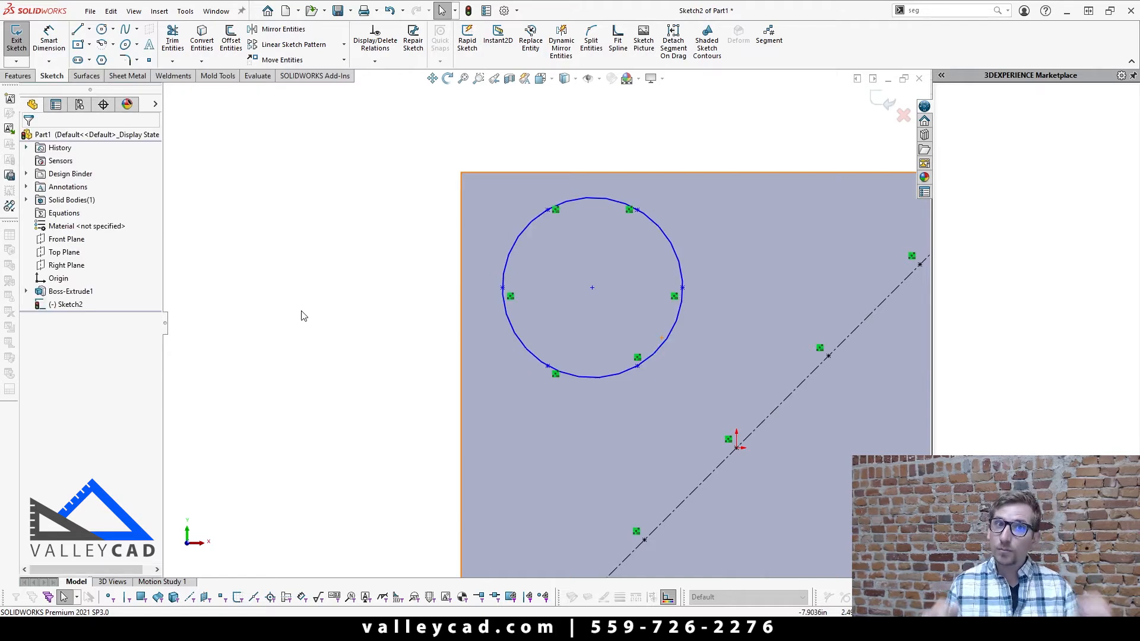
# Step: Edit the circle's segment points through their equidistant relation, setting the number of points to 8
pyautogui.scroll(-4, 593, 220)
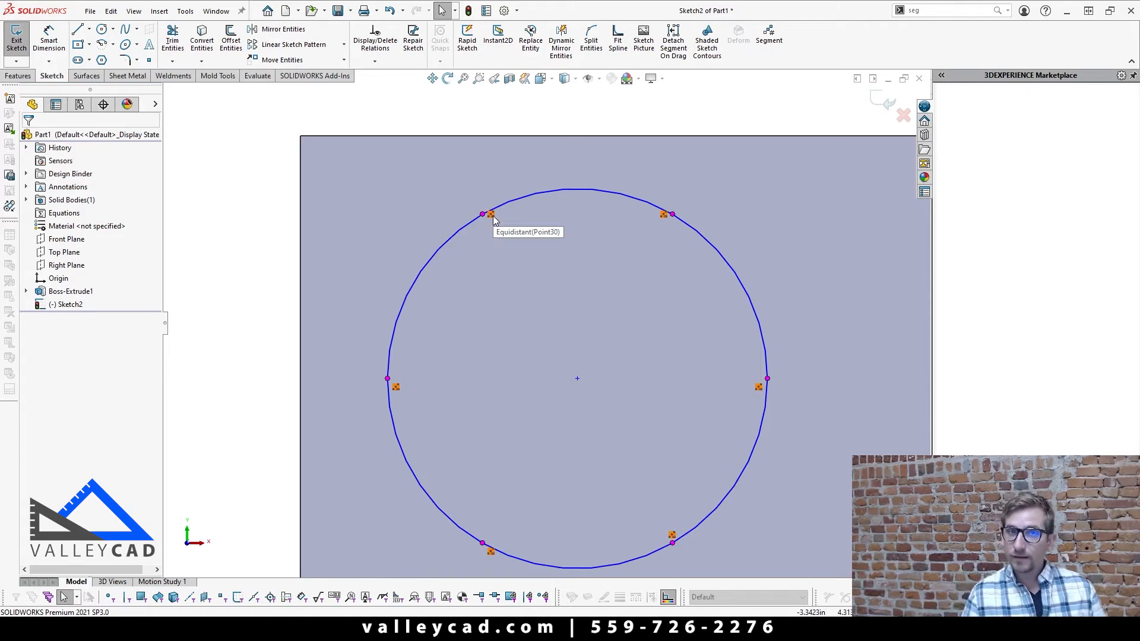
pyautogui.rightClick(494, 219)
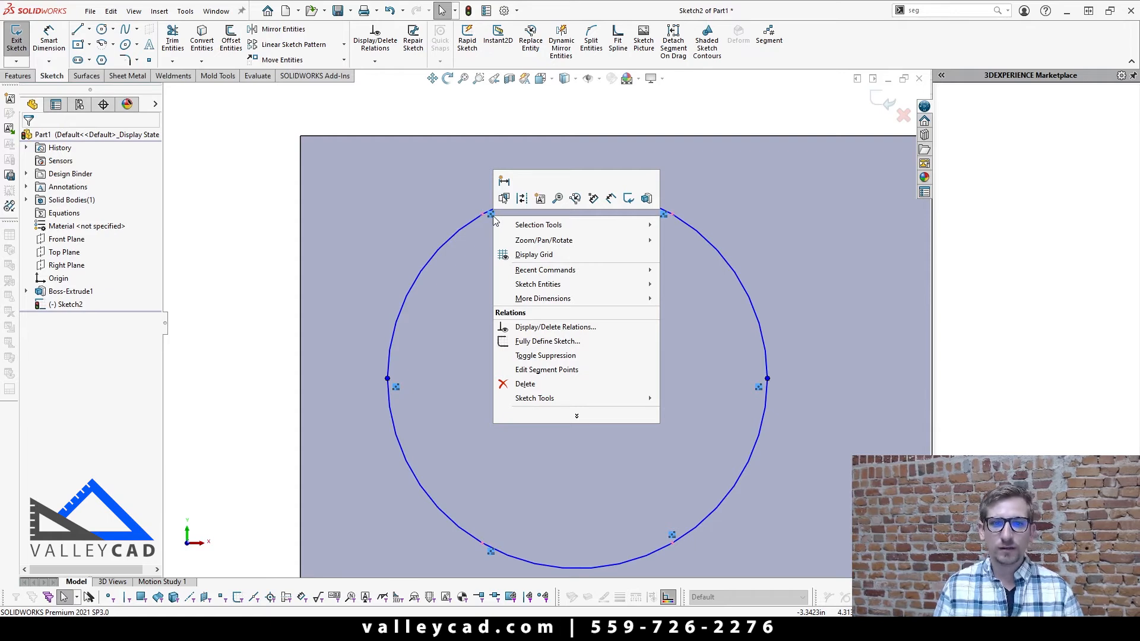
pyautogui.click(544, 370)
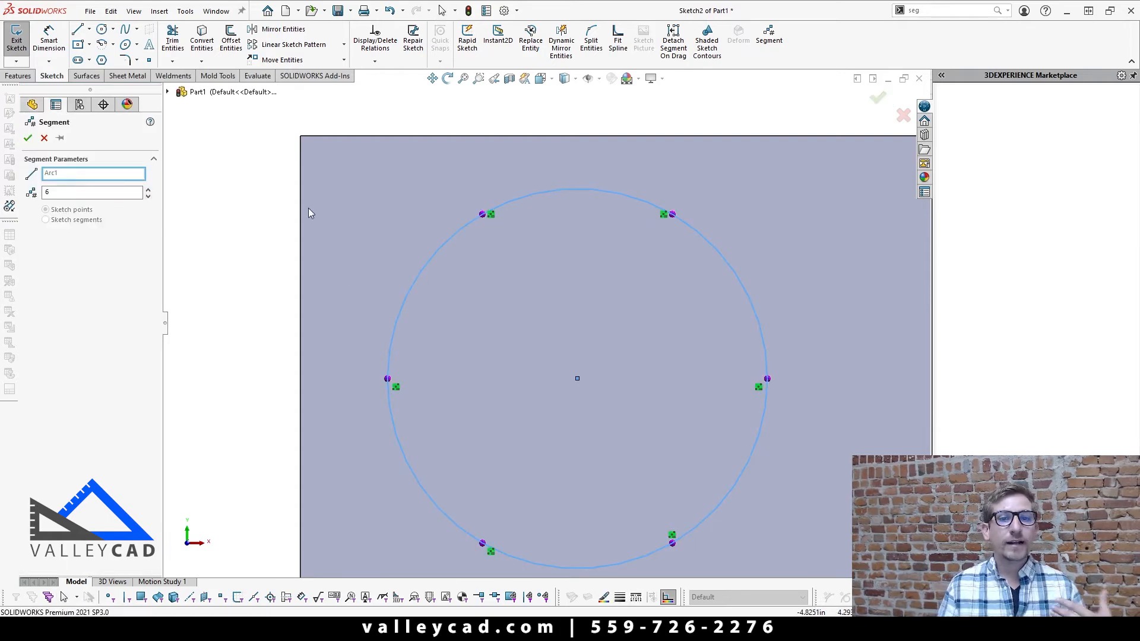
pyautogui.click(148, 190)
pyautogui.click(148, 189)
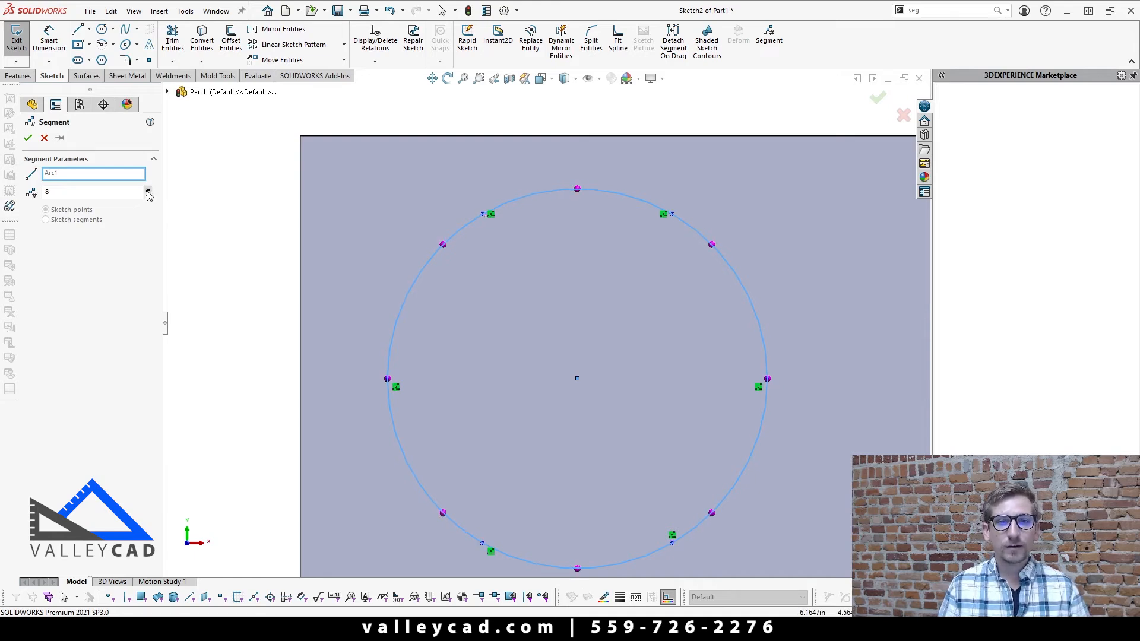
pyautogui.click(27, 138)
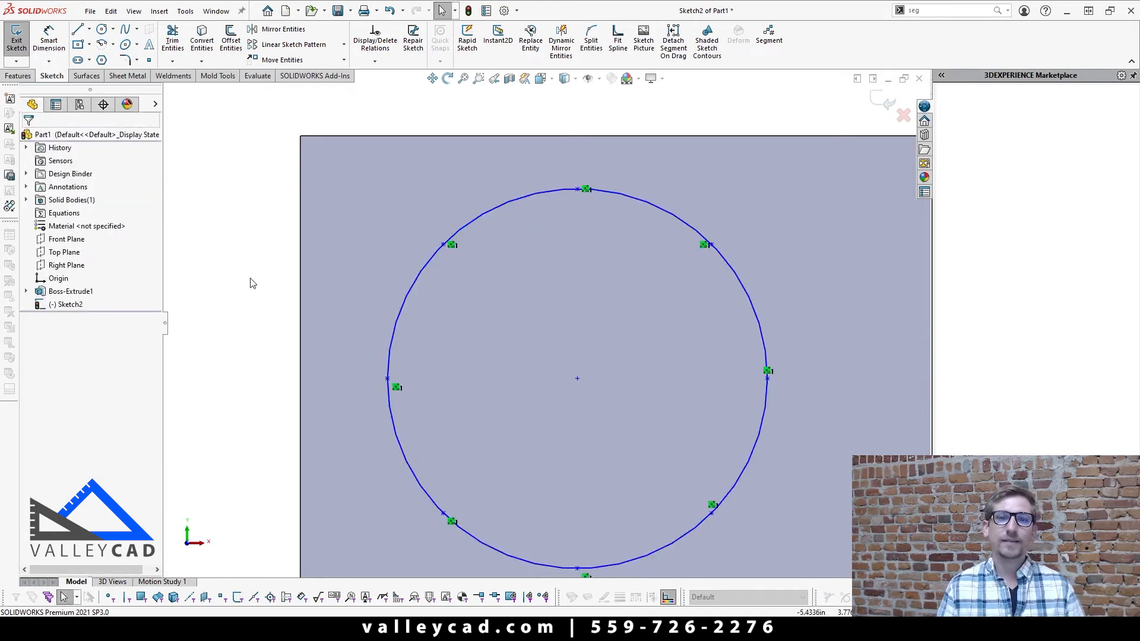
# Step: Delete the segmented circle together with its sketch points from the plate's upper-left area
pyautogui.press('z')
pyautogui.scroll(4, 545, 324)
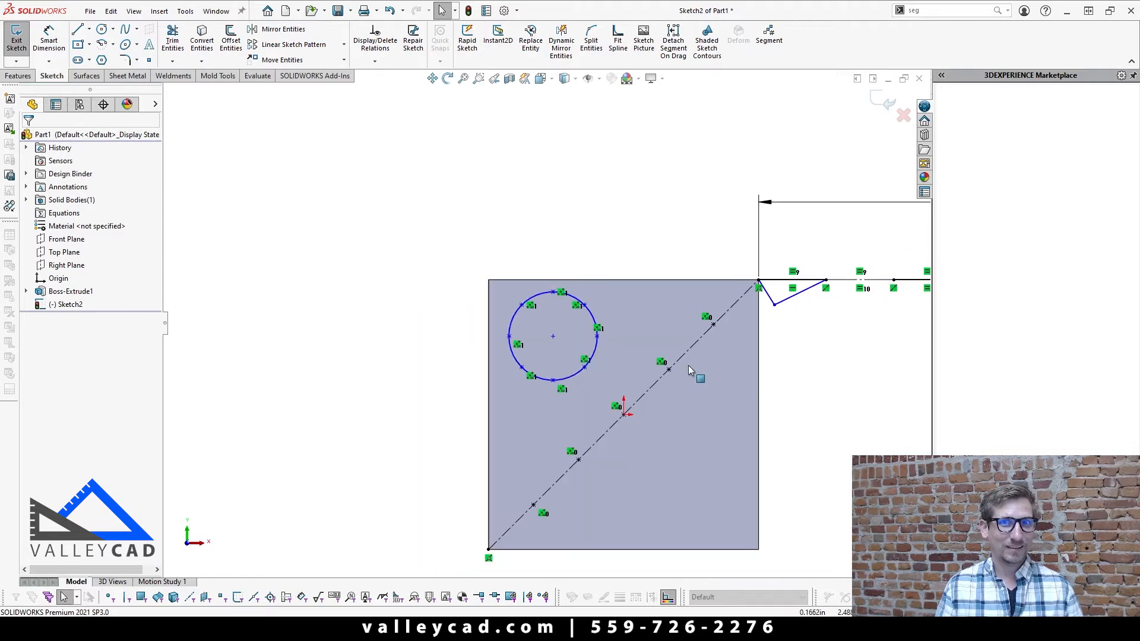
pyautogui.moveTo(461, 232); pyautogui.dragTo(619, 392)
pyautogui.press('Delete')
# Step: Delete the segmented horizontal line with its V lines and 20 in dimension, and exit the sketch
pyautogui.press('z')
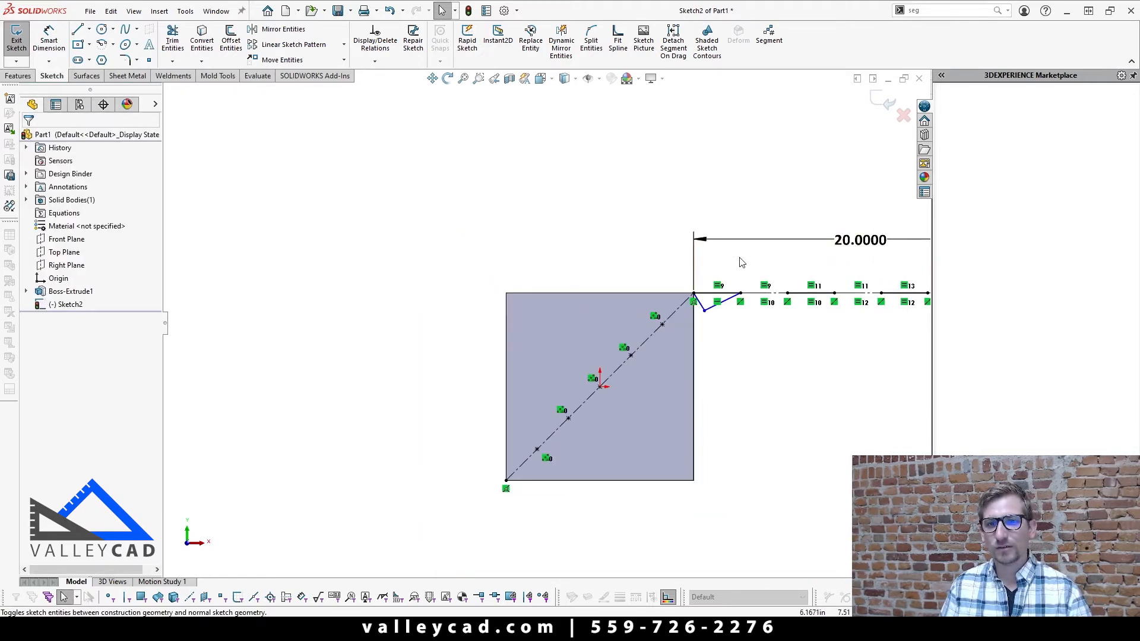
pyautogui.scroll(5, 741, 260)
pyautogui.scroll(-3, 784, 306)
pyautogui.moveTo(460, 242)
pyautogui.mouseDown()
pyautogui.moveTo(576, 295)
pyautogui.moveTo(855, 338)
pyautogui.mouseUp()
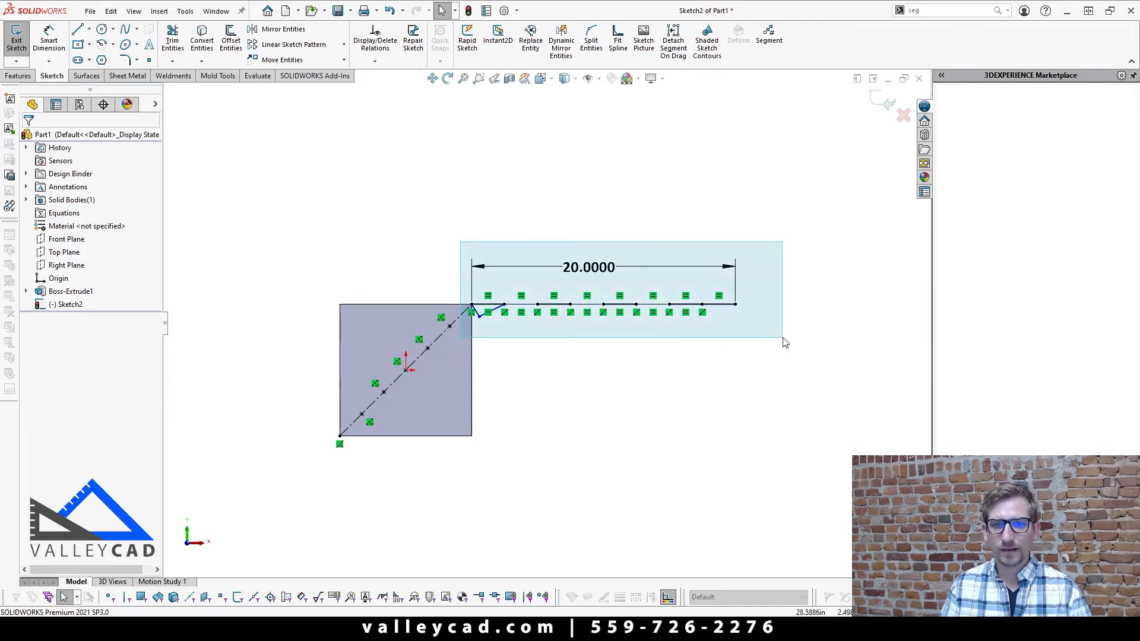
pyautogui.press('Delete')
pyautogui.click(875, 101)
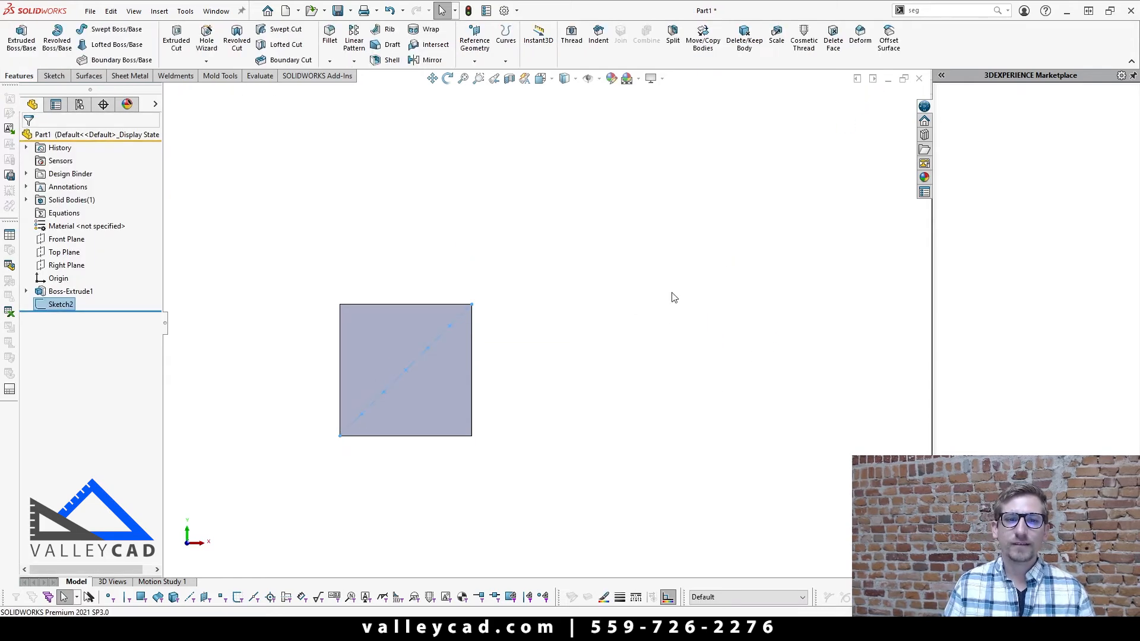
# Step: Start a Hole Wizard hole on the plate's front face and set its type to Straight Tap
pyautogui.scroll(3, 545, 397)
pyautogui.scroll(-2, 462, 351)
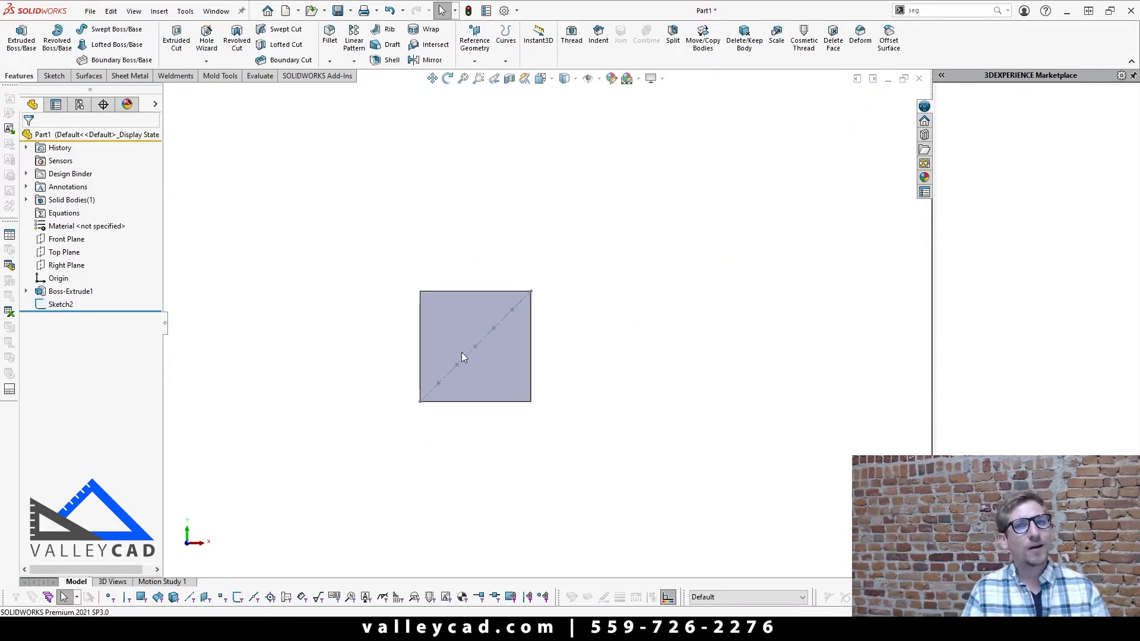
pyautogui.scroll(-3, 461, 351)
pyautogui.click(435, 325)
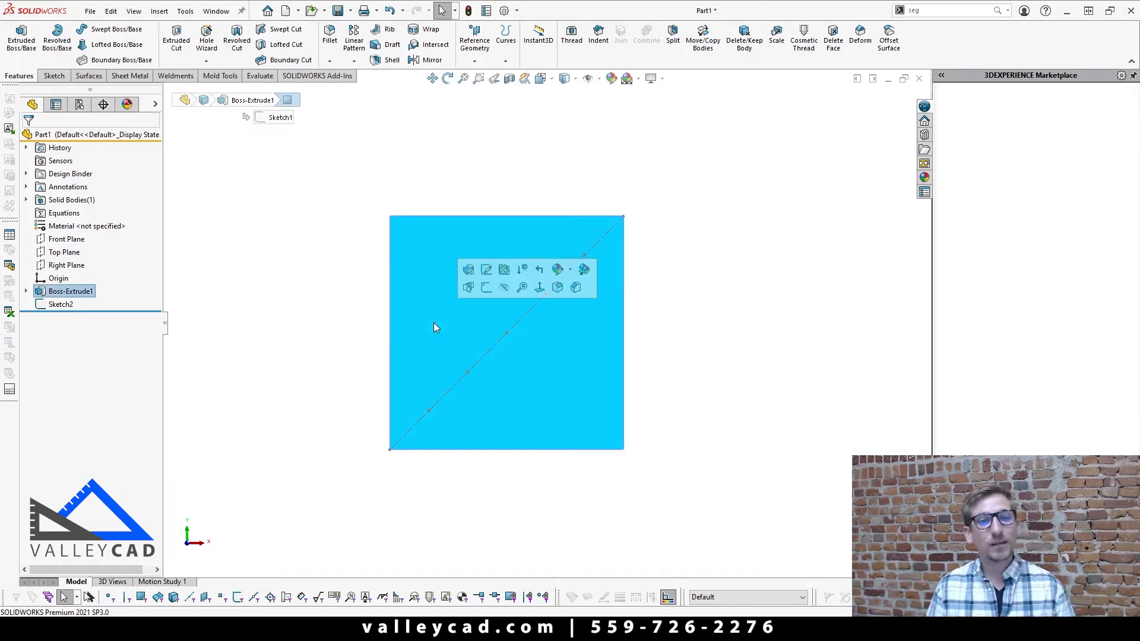
pyautogui.scroll(1, 621, 273)
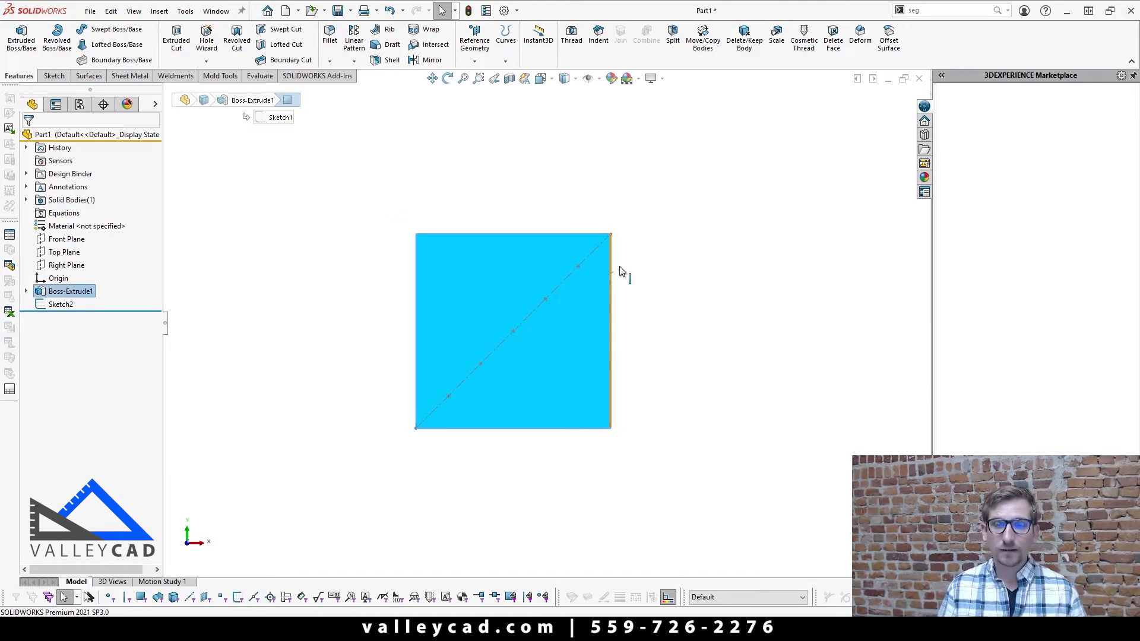
pyautogui.scroll(-2, 508, 331)
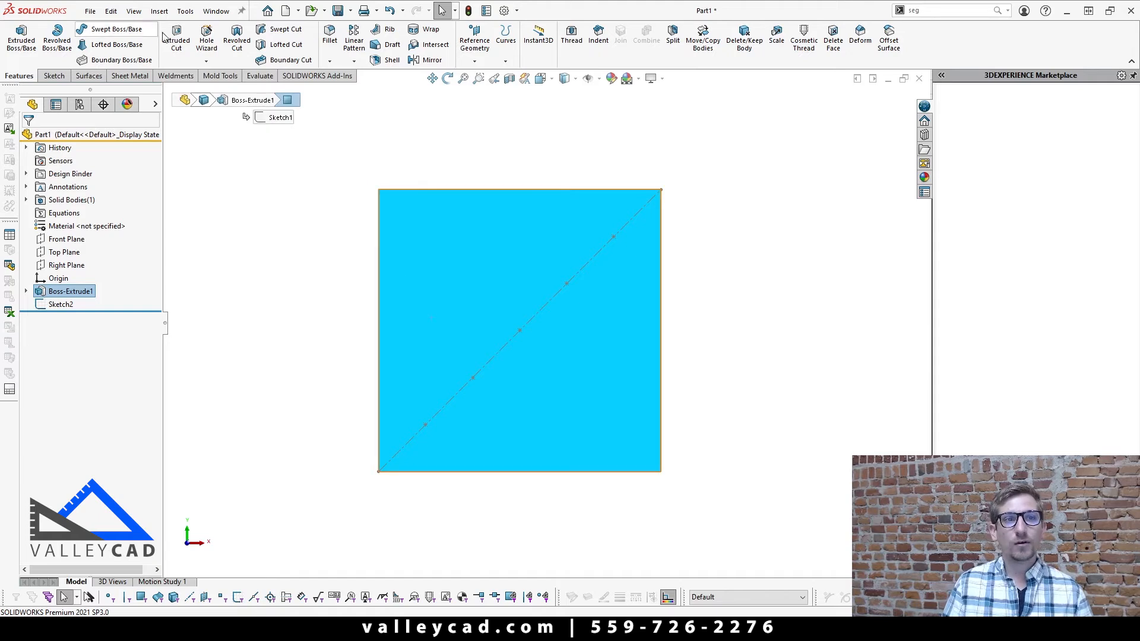
pyautogui.click(204, 35)
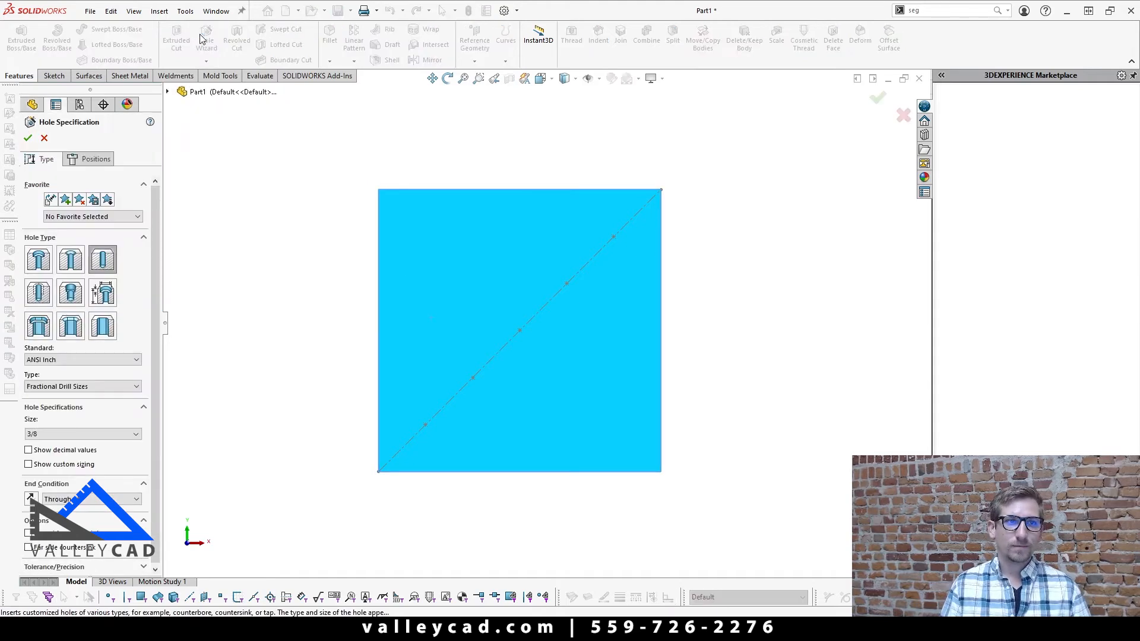
pyautogui.scroll(-3, 464, 419)
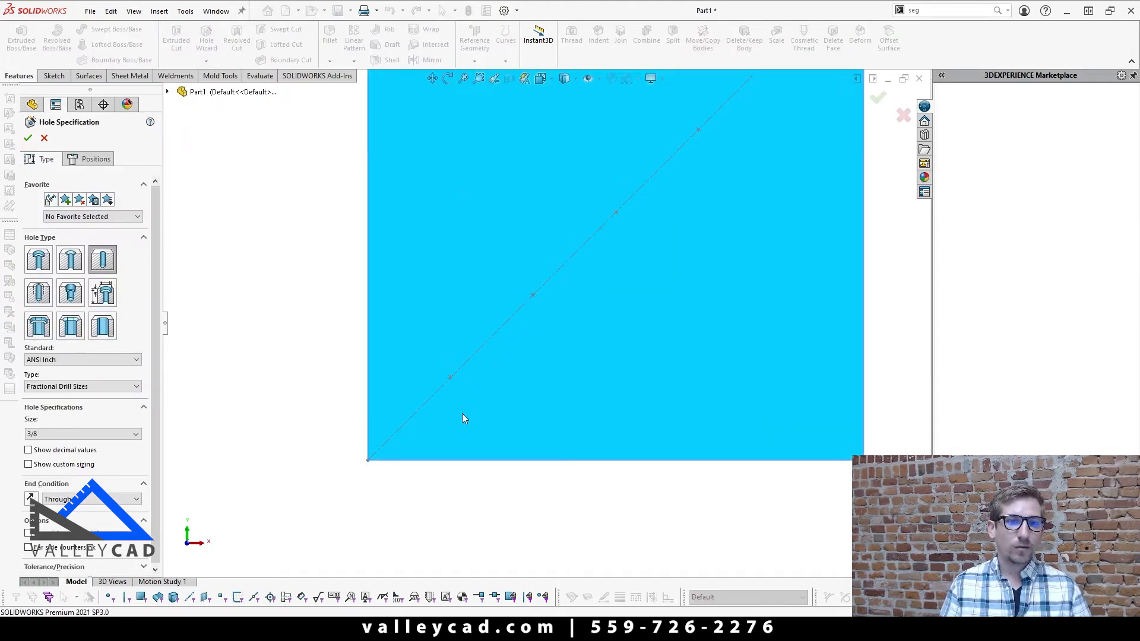
pyautogui.click(47, 303)
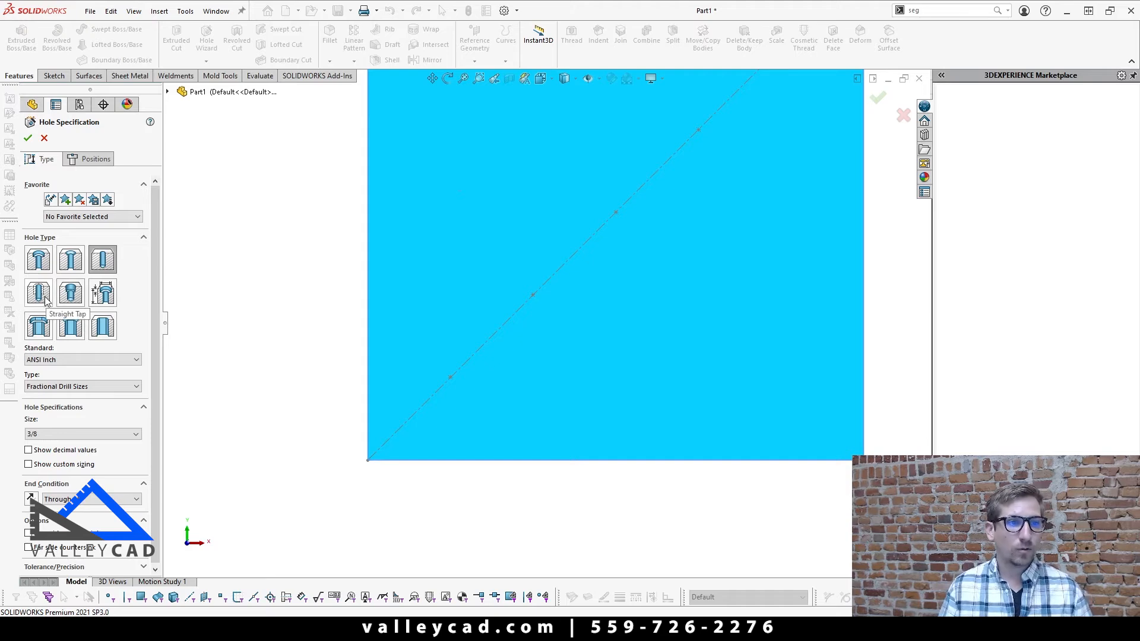
pyautogui.scroll(3, 602, 204)
# Step: Place one 3/8-16 tapped hole near the plate's upper-left corner, clear of the diagonal centerline
pyautogui.click(98, 158)
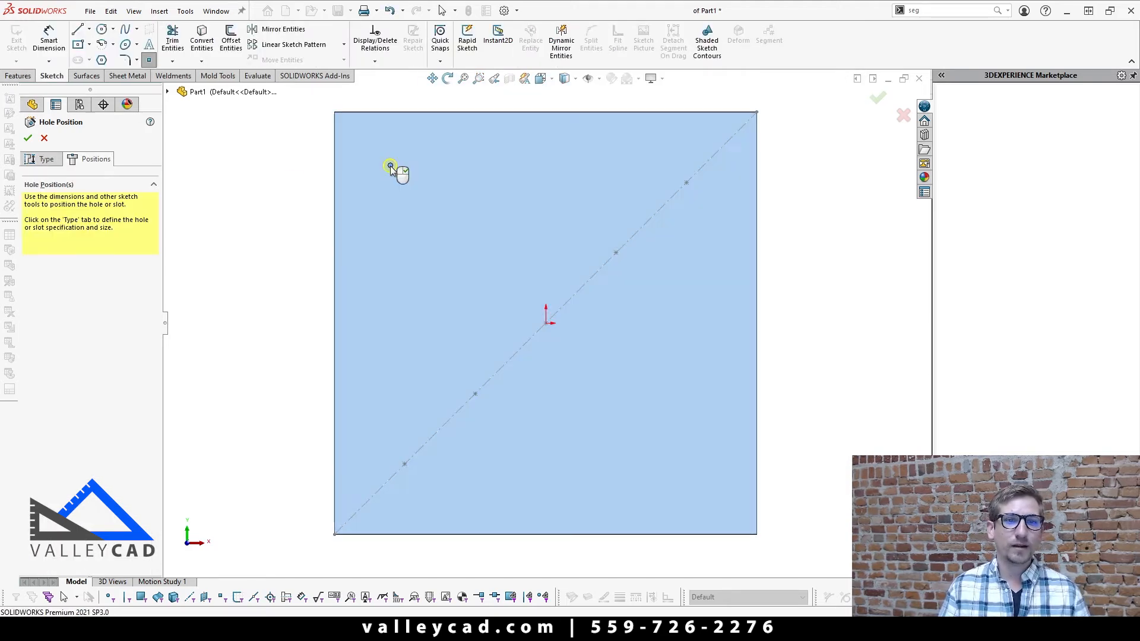
pyautogui.click(391, 167)
pyautogui.press('Return')
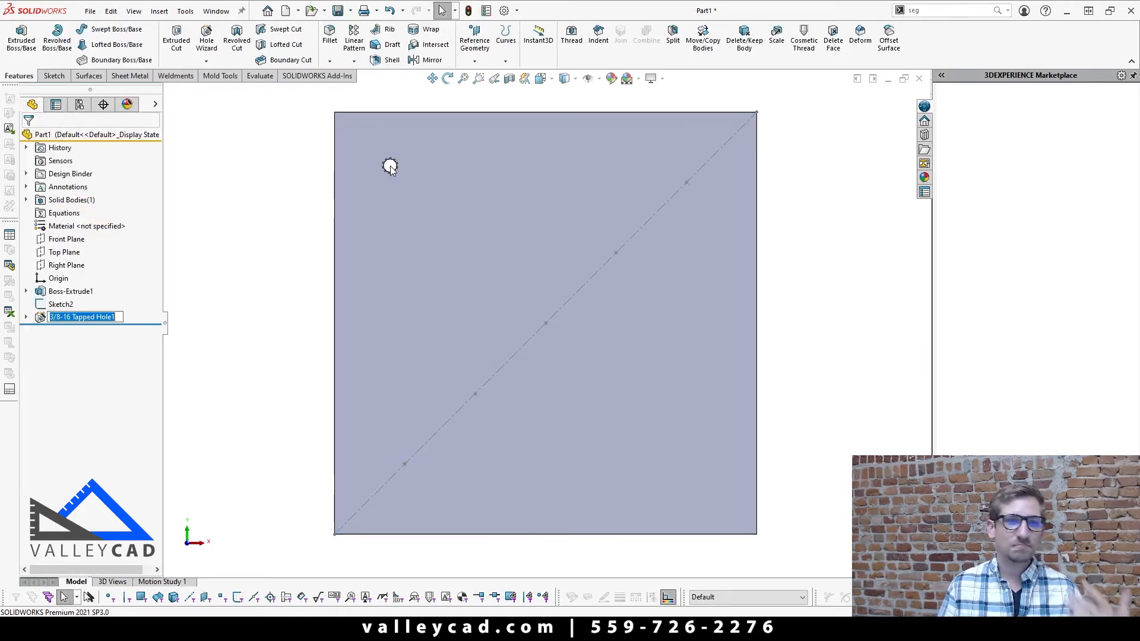
pyautogui.click(278, 296)
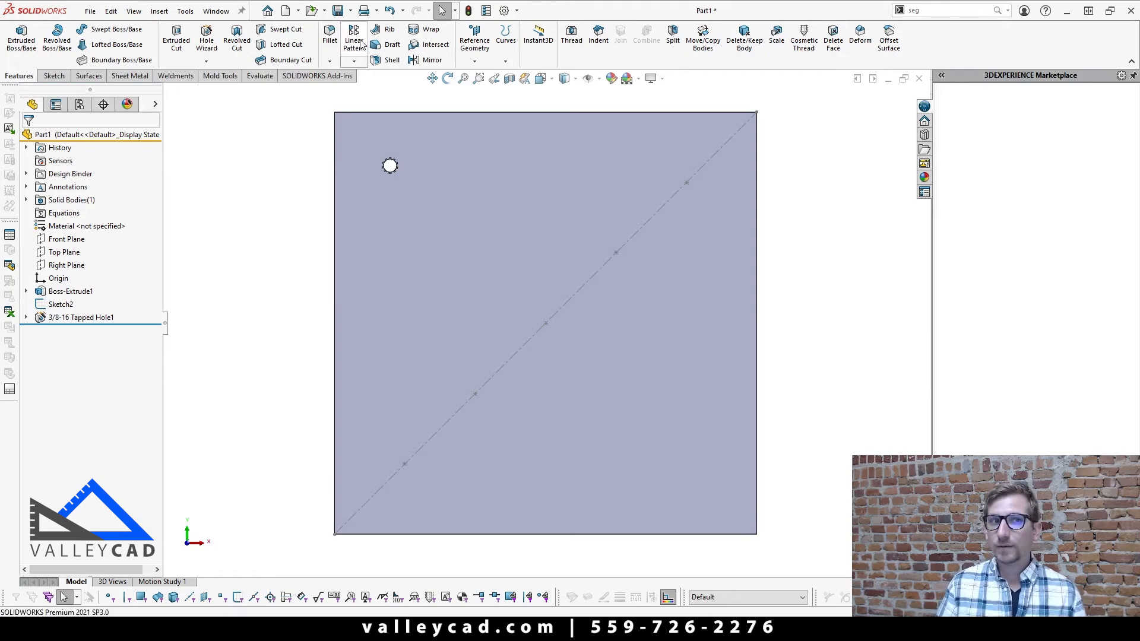
# Step: Set up a Sketch Driven Pattern of the 3/8-16 tapped hole using the diagonal centerline's sketch points, with the centroid as reference point
pyautogui.click(354, 60)
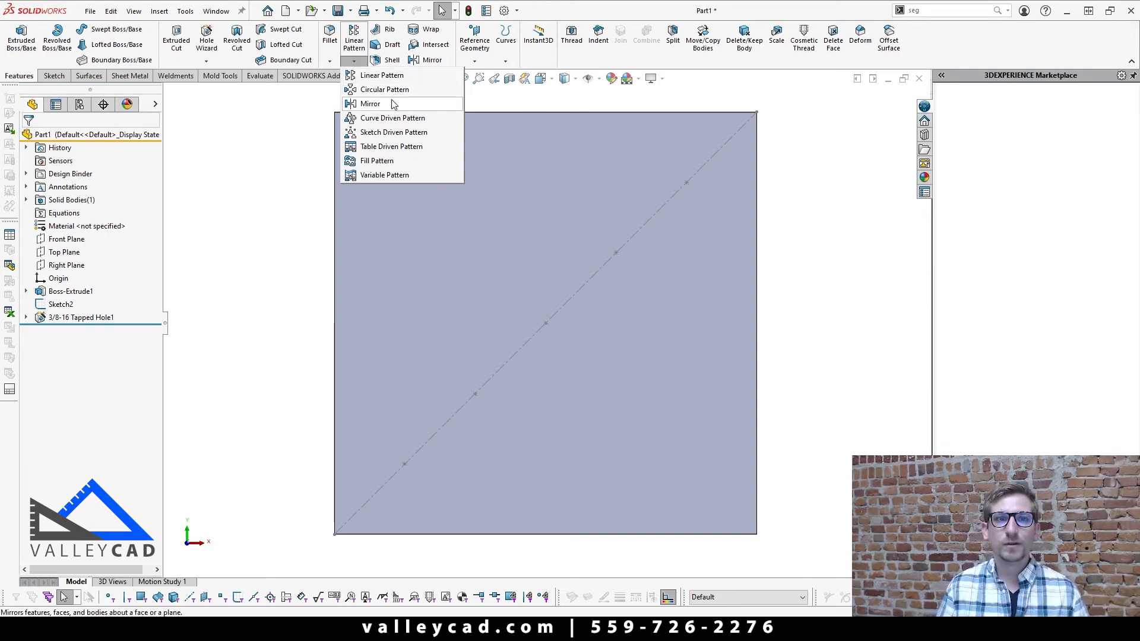
pyautogui.click(380, 133)
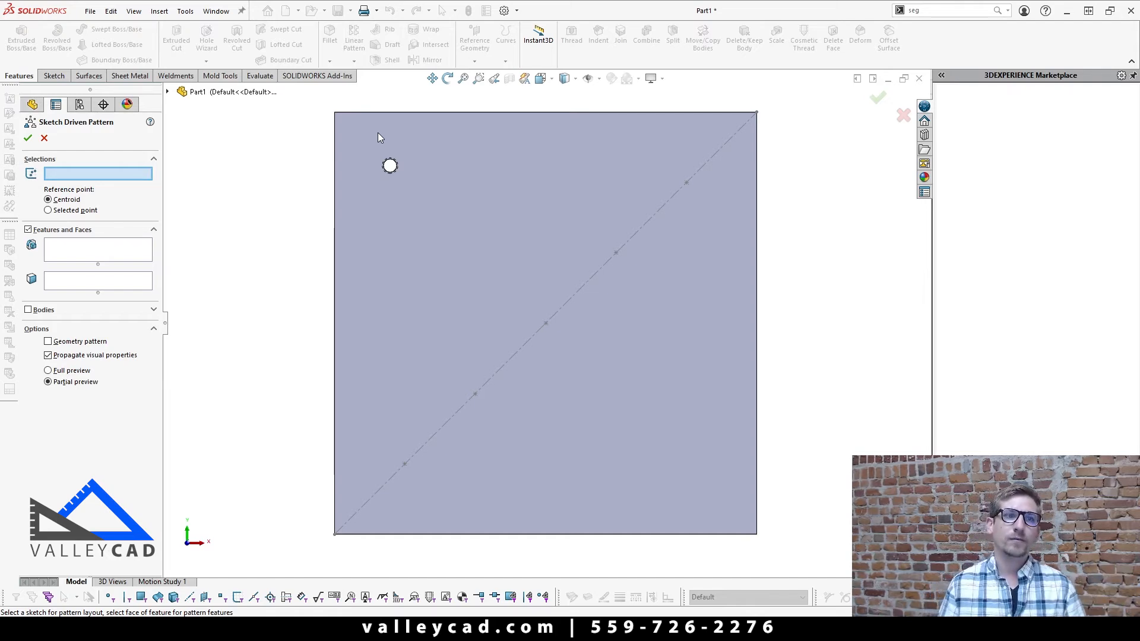
pyautogui.click(429, 445)
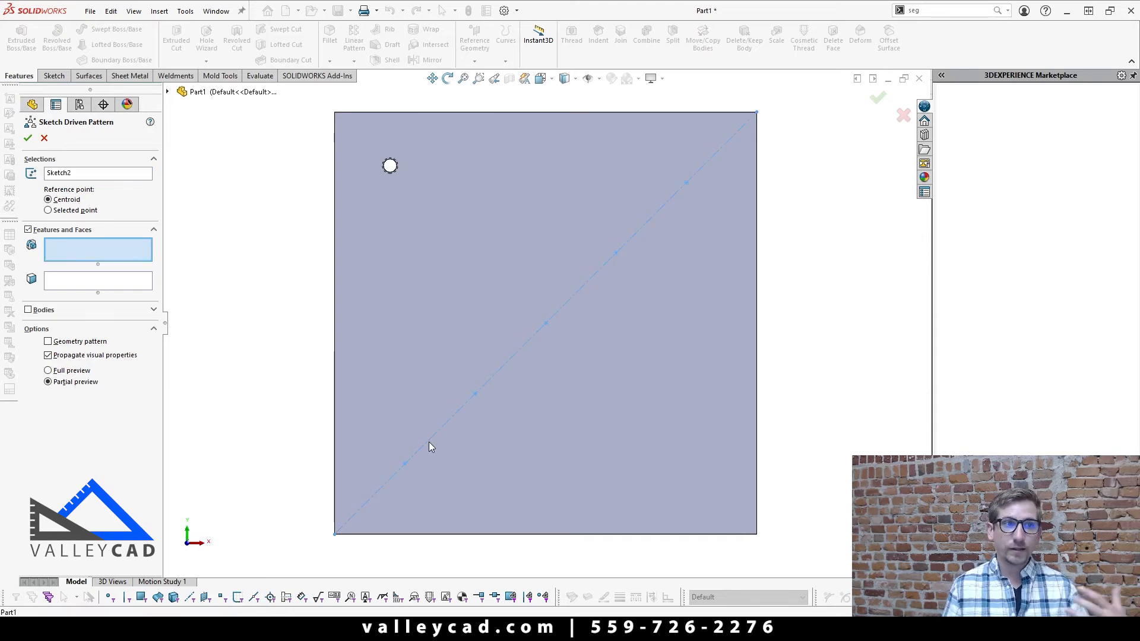
pyautogui.click(167, 92)
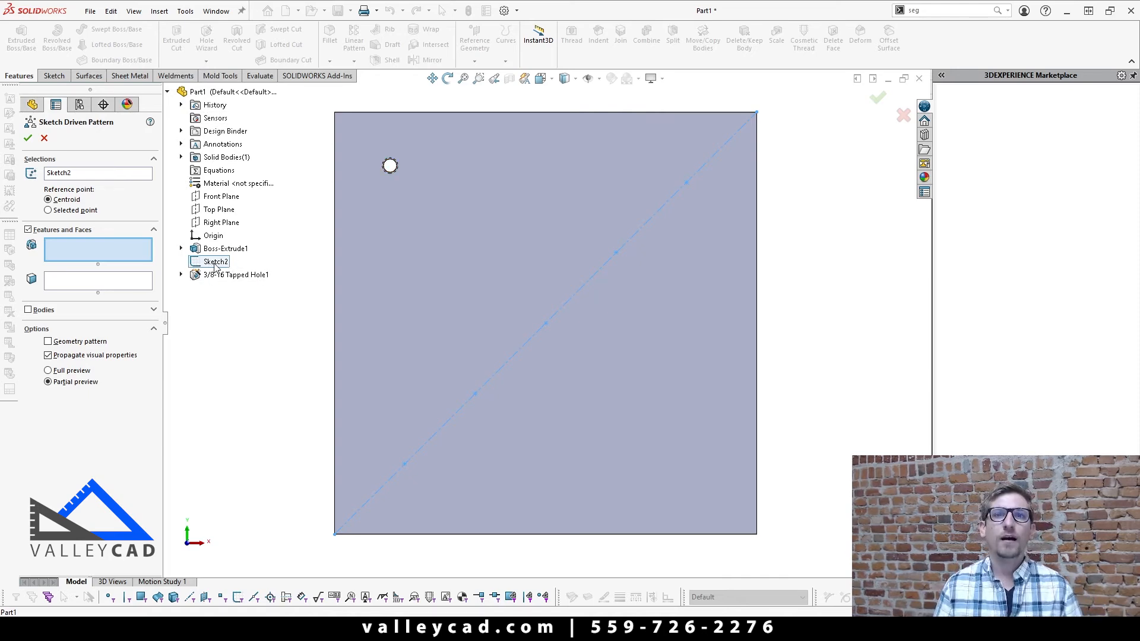
pyautogui.click(66, 258)
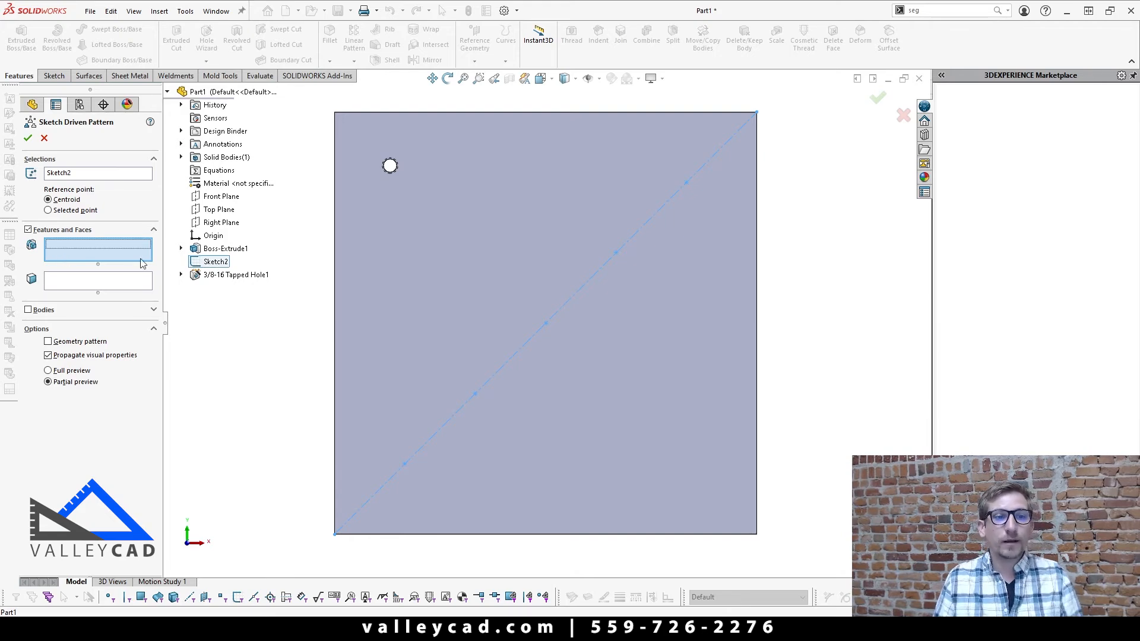
pyautogui.click(216, 277)
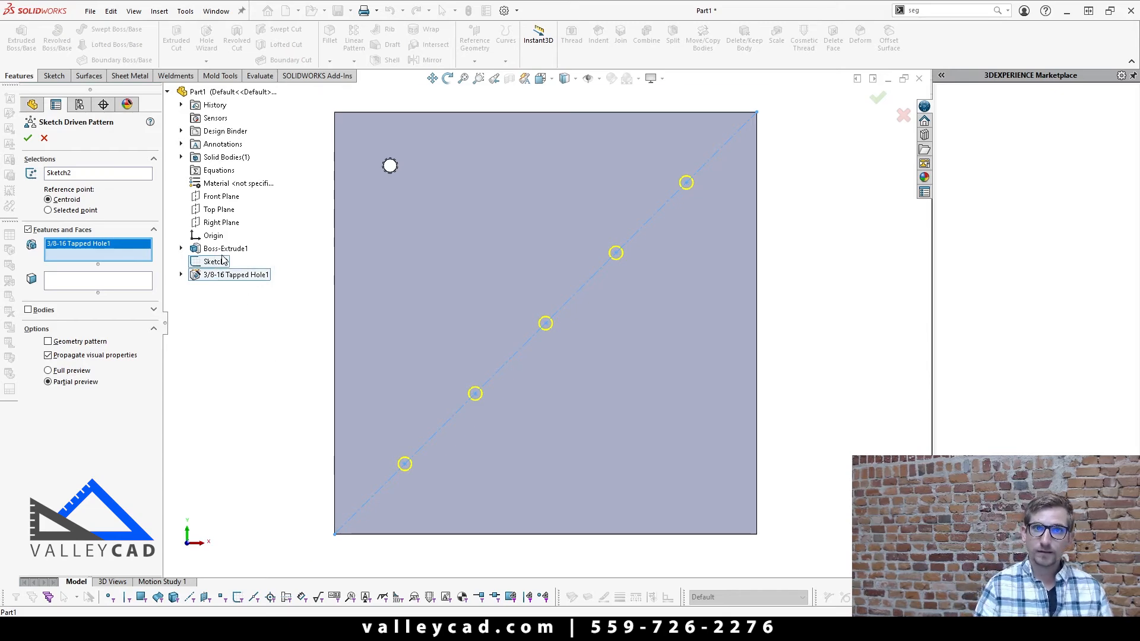
# Step: Examine the seed hole and the pattern preview along the diagonal from an angled view and the front view
pyautogui.moveTo(461, 162); pyautogui.dragTo(407, 189, button='middle')
pyautogui.scroll(-4, 408, 189)
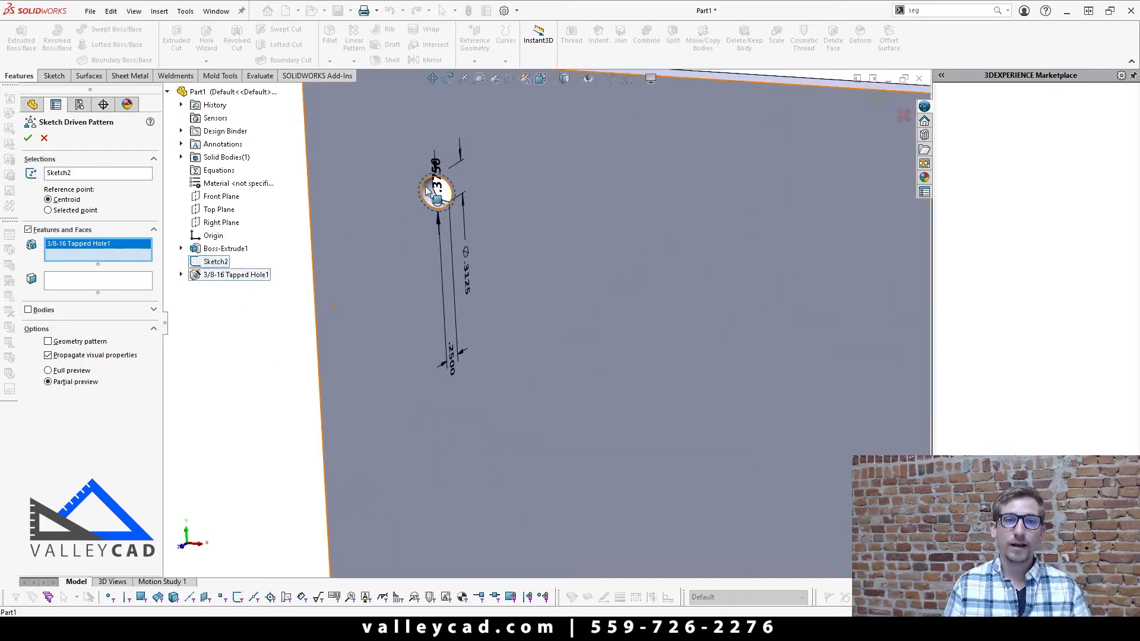
pyautogui.press('f')
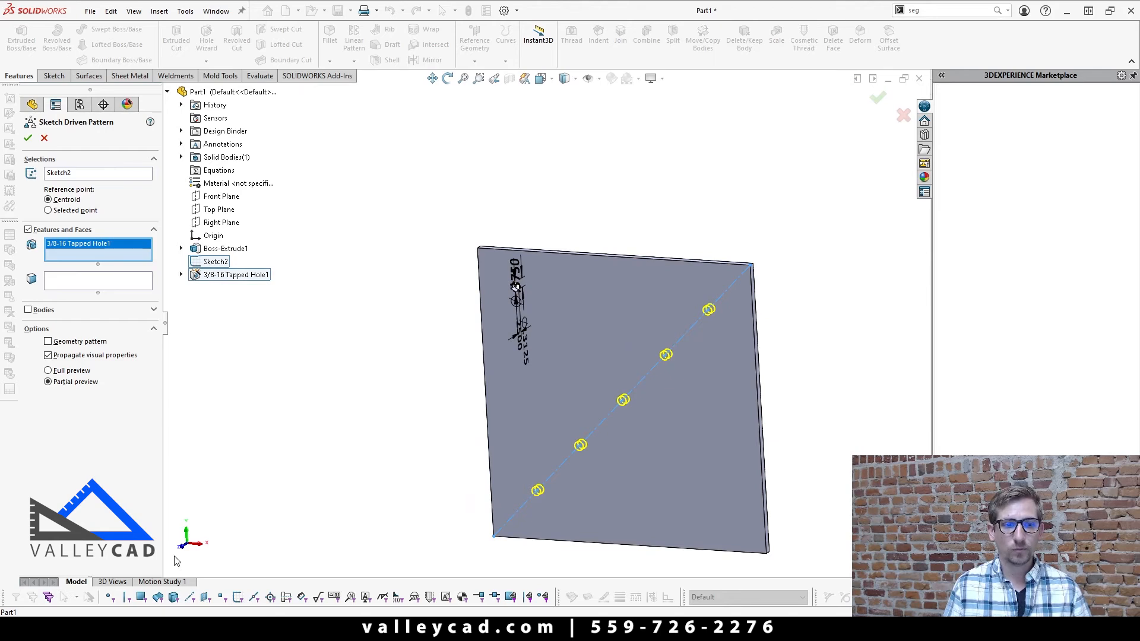
pyautogui.click(183, 546)
pyautogui.scroll(4, 606, 410)
pyautogui.scroll(-3, 620, 411)
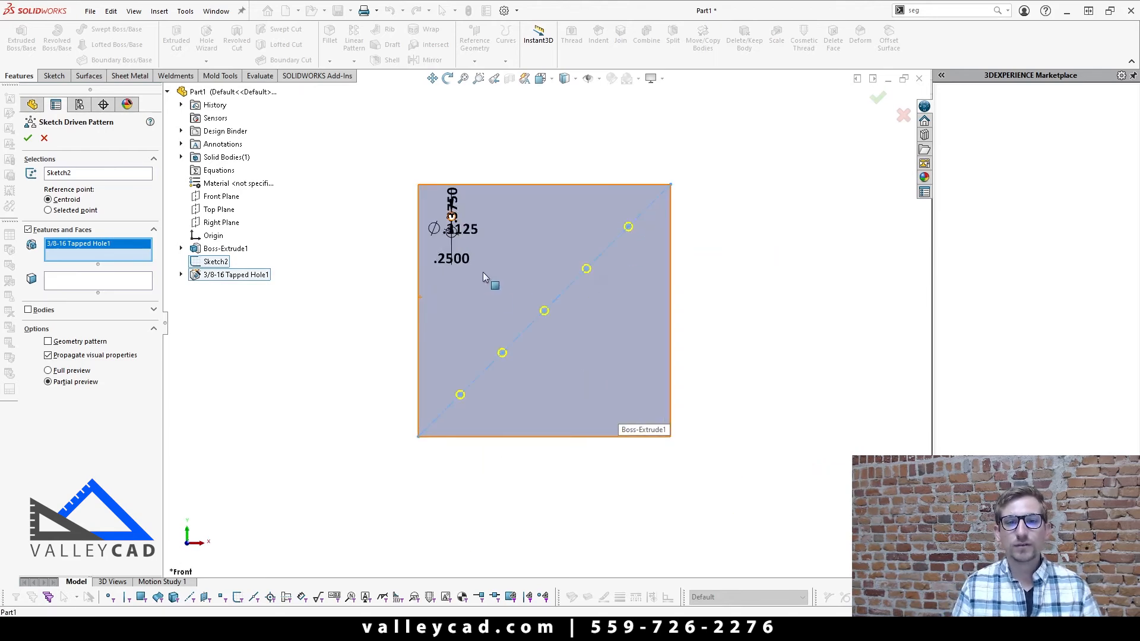
pyautogui.scroll(-1, 482, 272)
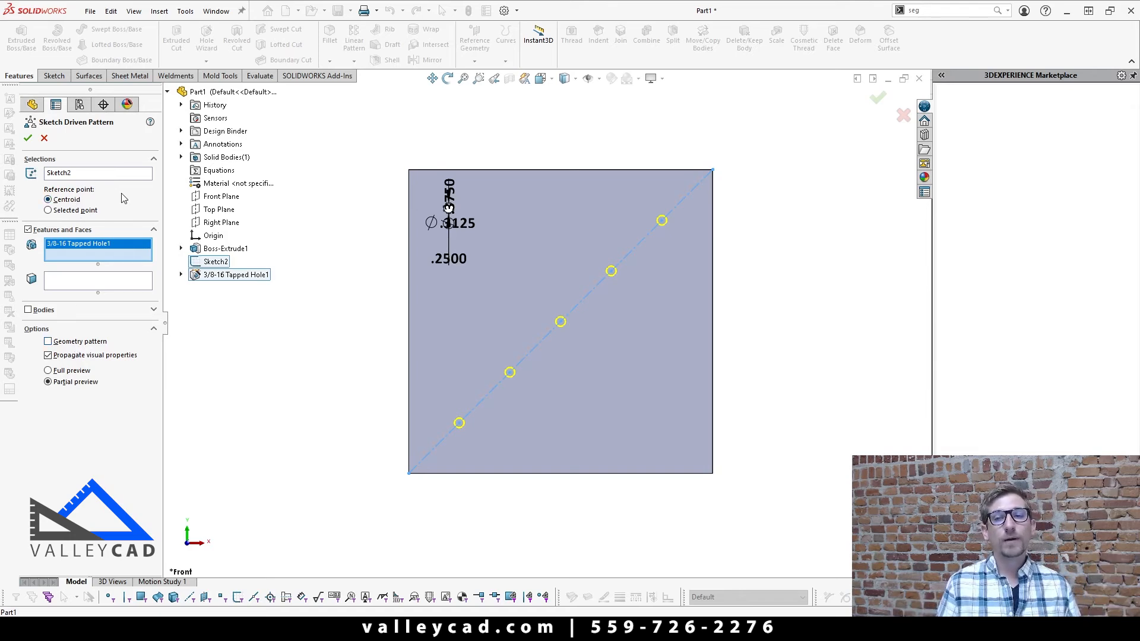
# Step: Try a selected point as the pattern's reference, using the circular edge of the seed tapped hole
pyautogui.click(58, 211)
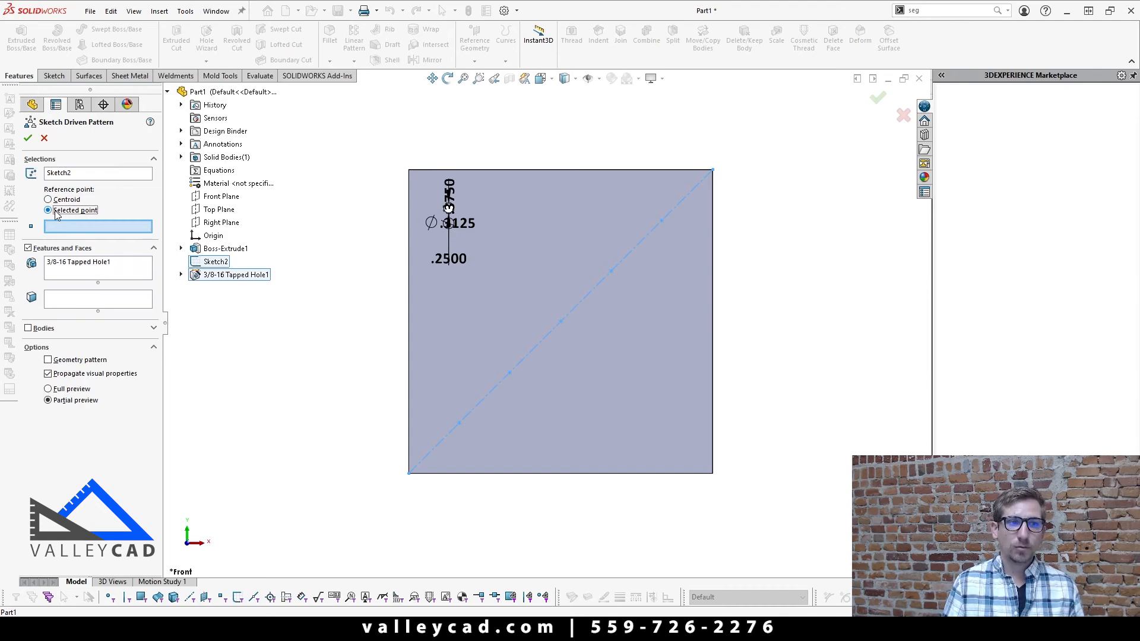
pyautogui.scroll(-6, 441, 229)
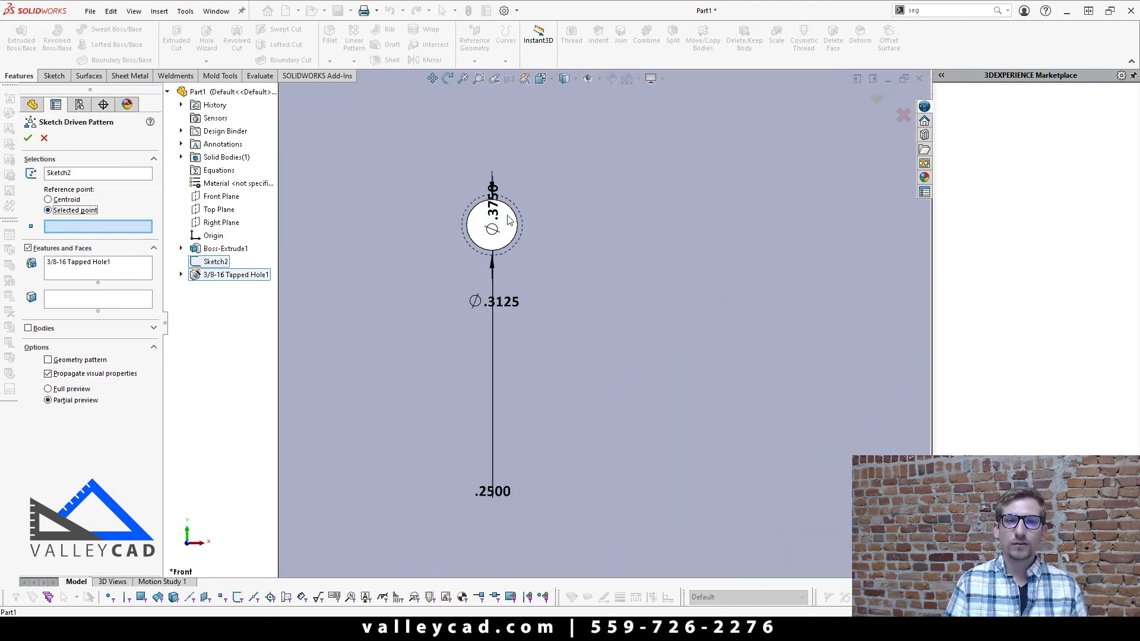
pyautogui.click(468, 236)
pyautogui.scroll(5, 507, 281)
pyautogui.scroll(-2, 578, 446)
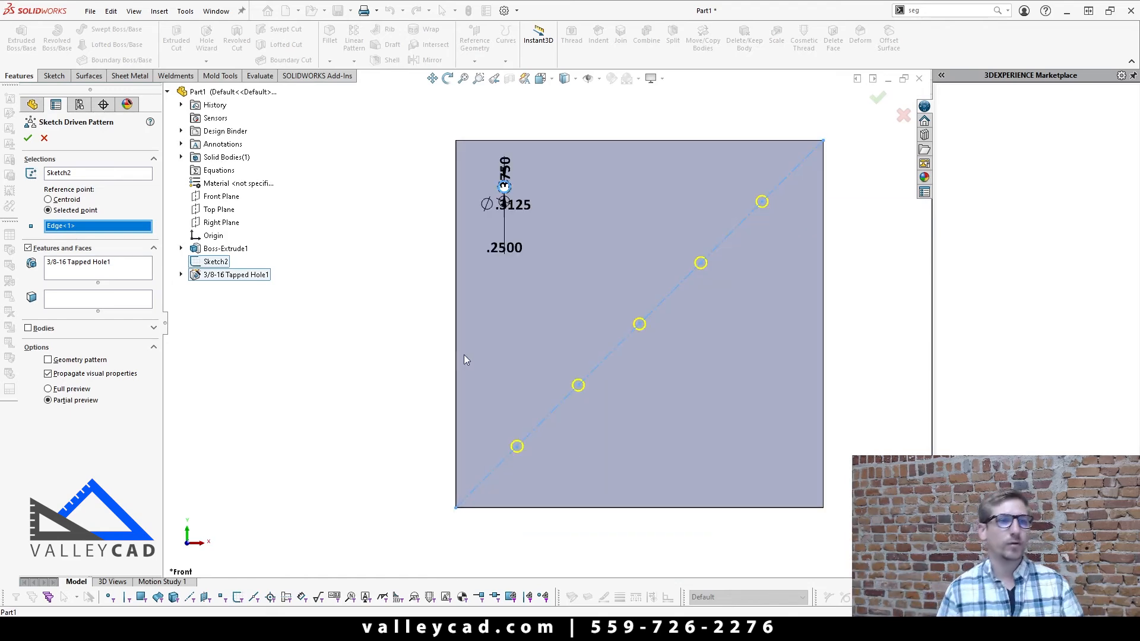
# Step: Set the pattern's reference point to the centroid and accept the Sketch Driven Pattern
pyautogui.click(63, 200)
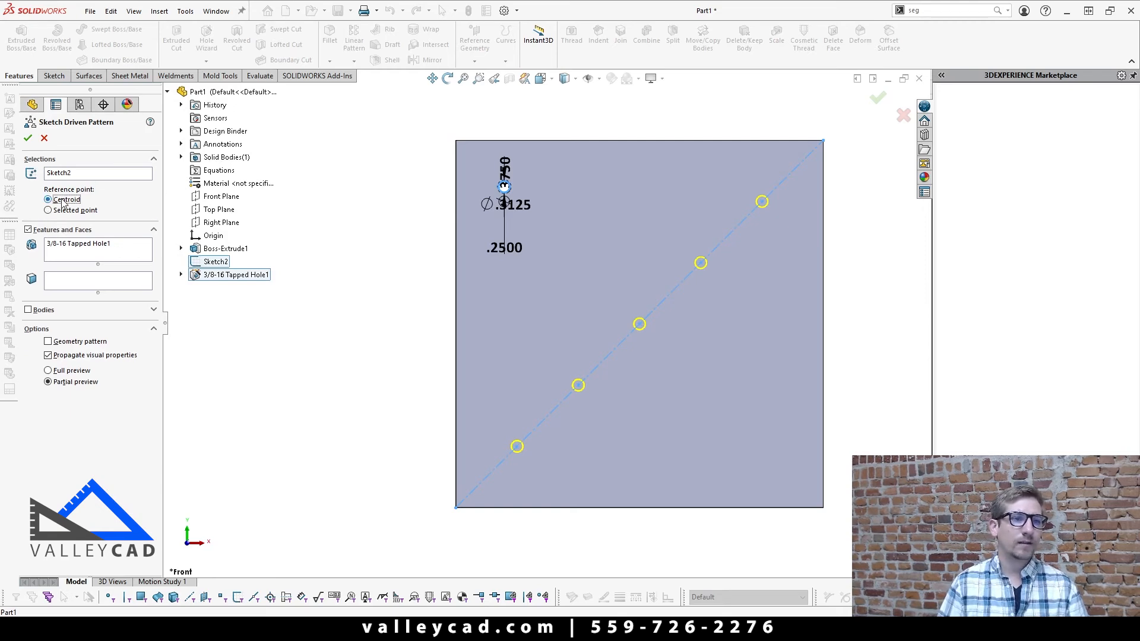
pyautogui.click(28, 139)
pyautogui.press('z')
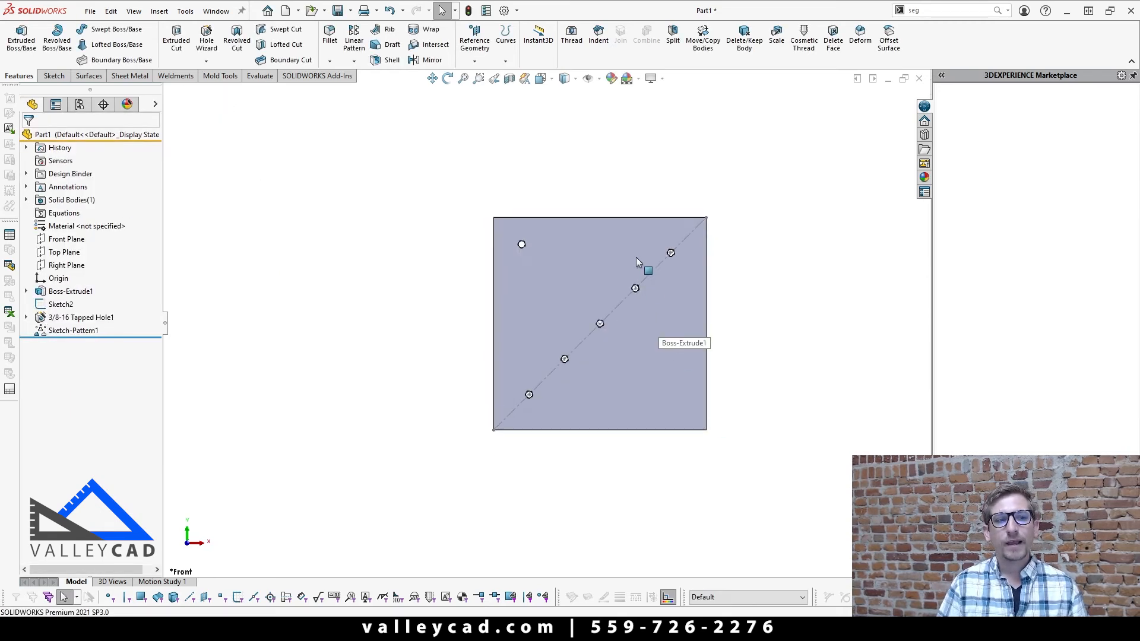
# Step: Edit the diagonal's segment points in Sketch2 to 6 and exit the sketch to update the hole pattern
pyautogui.scroll(-3, 635, 258)
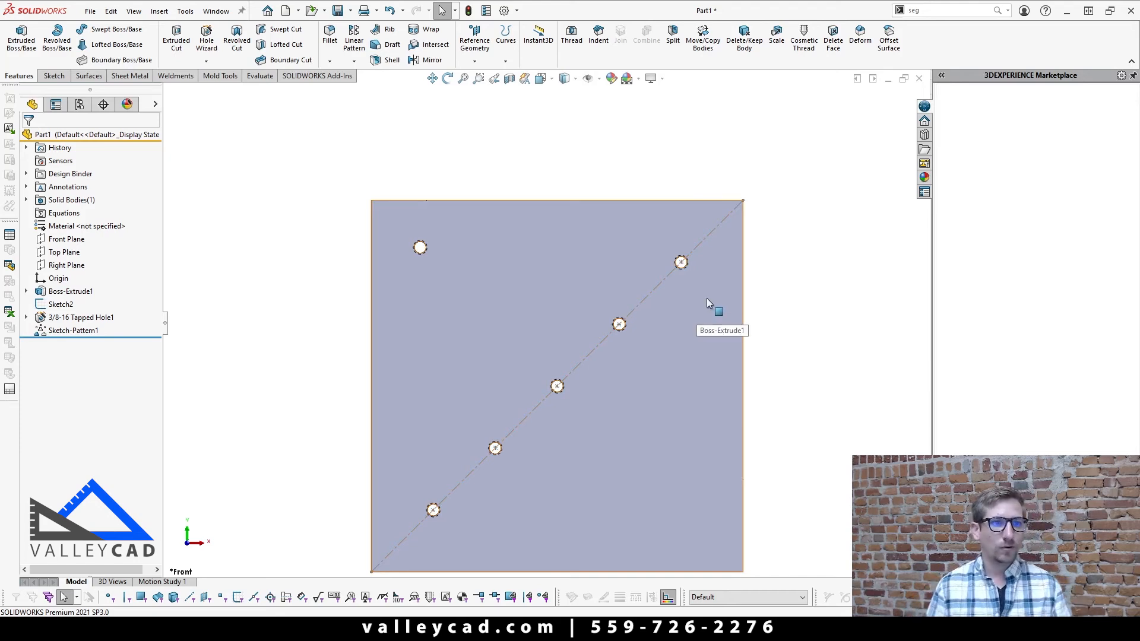
pyautogui.rightClick(46, 307)
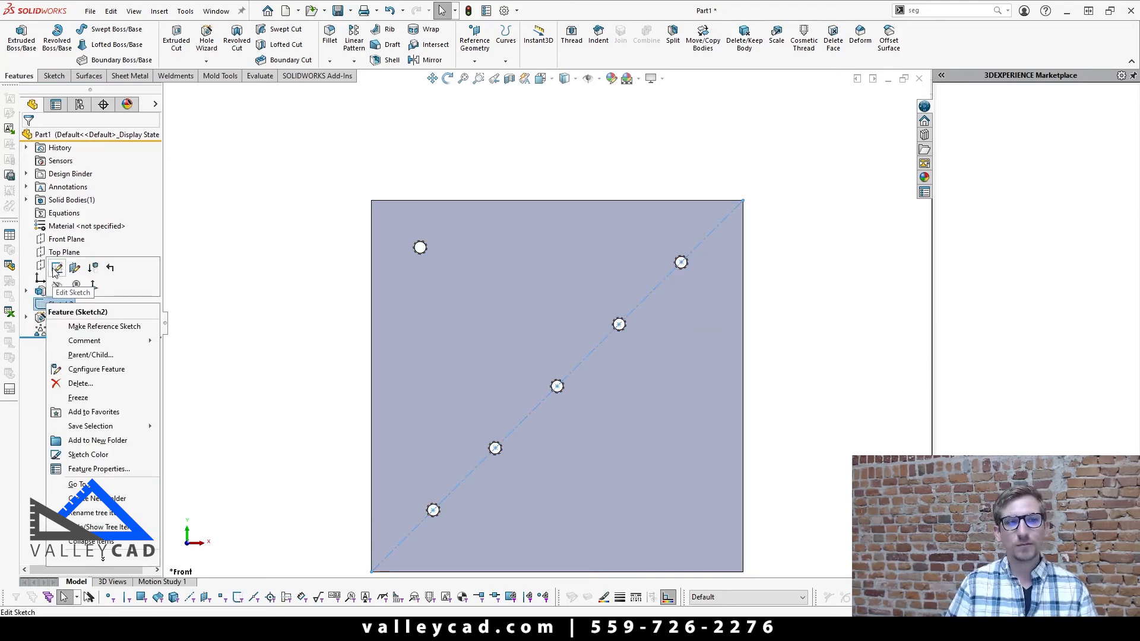
pyautogui.click(56, 271)
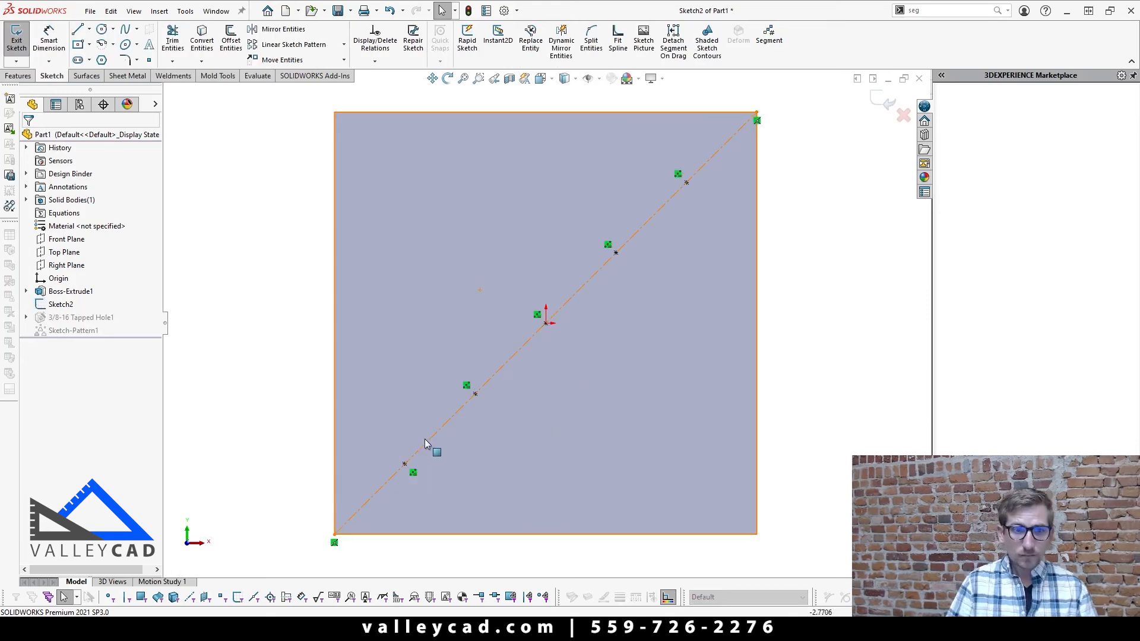
pyautogui.rightClick(412, 473)
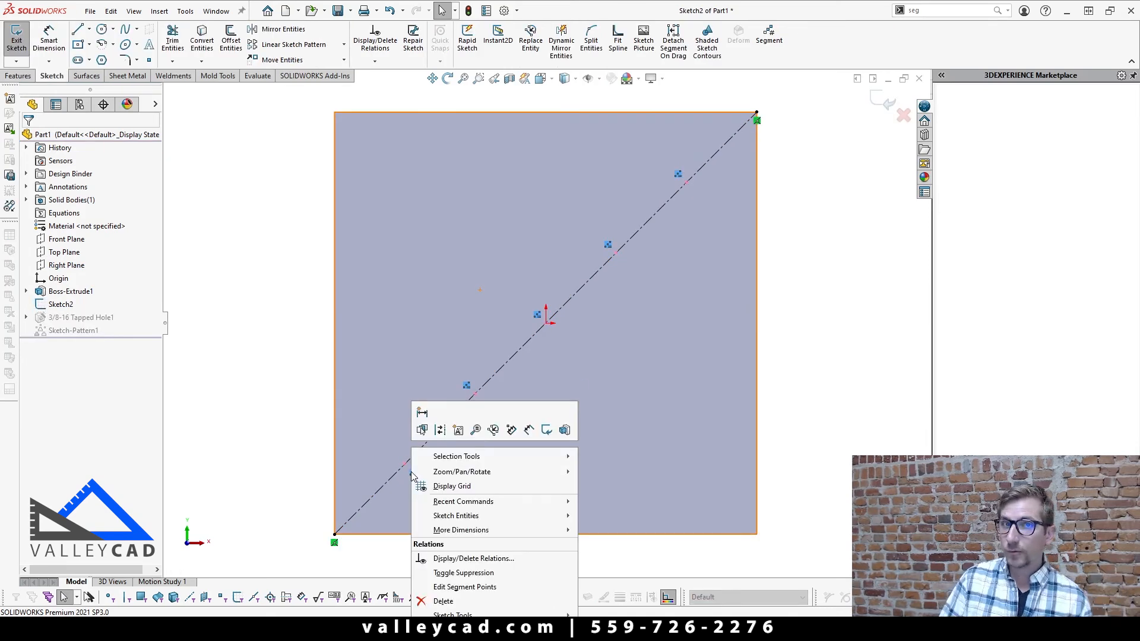
pyautogui.click(472, 587)
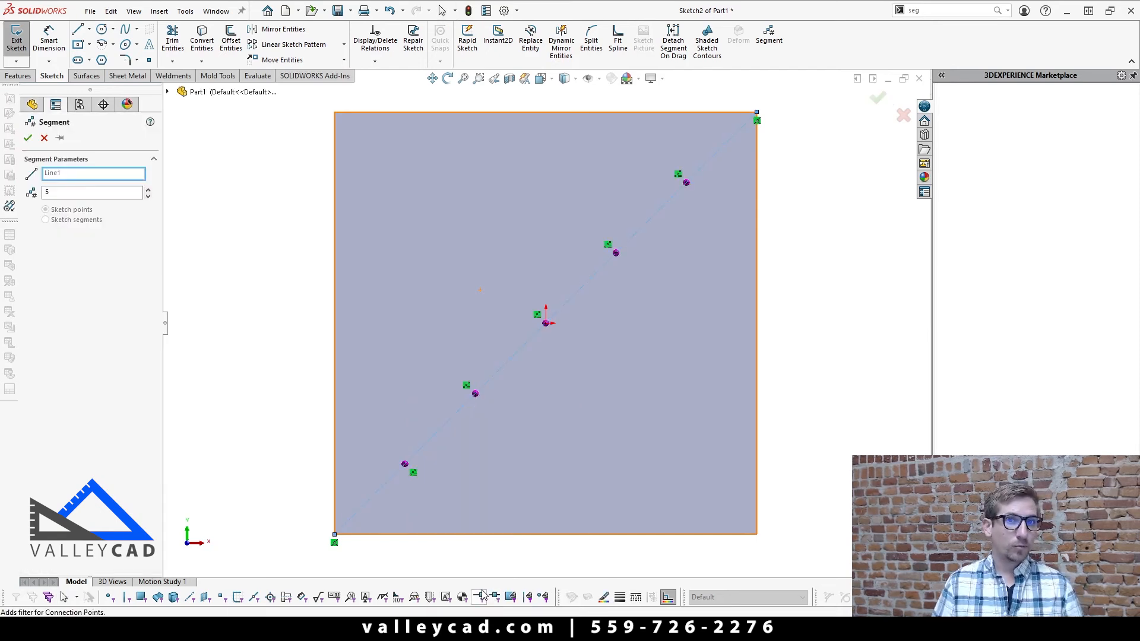
pyautogui.click(147, 189)
pyautogui.click(27, 138)
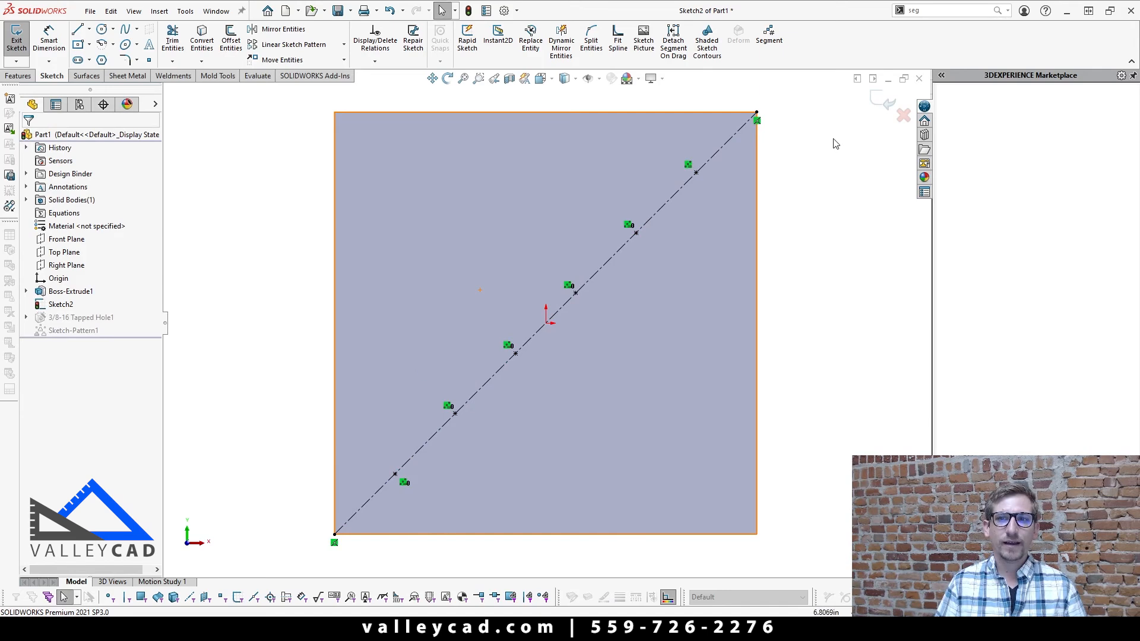
pyautogui.click(887, 101)
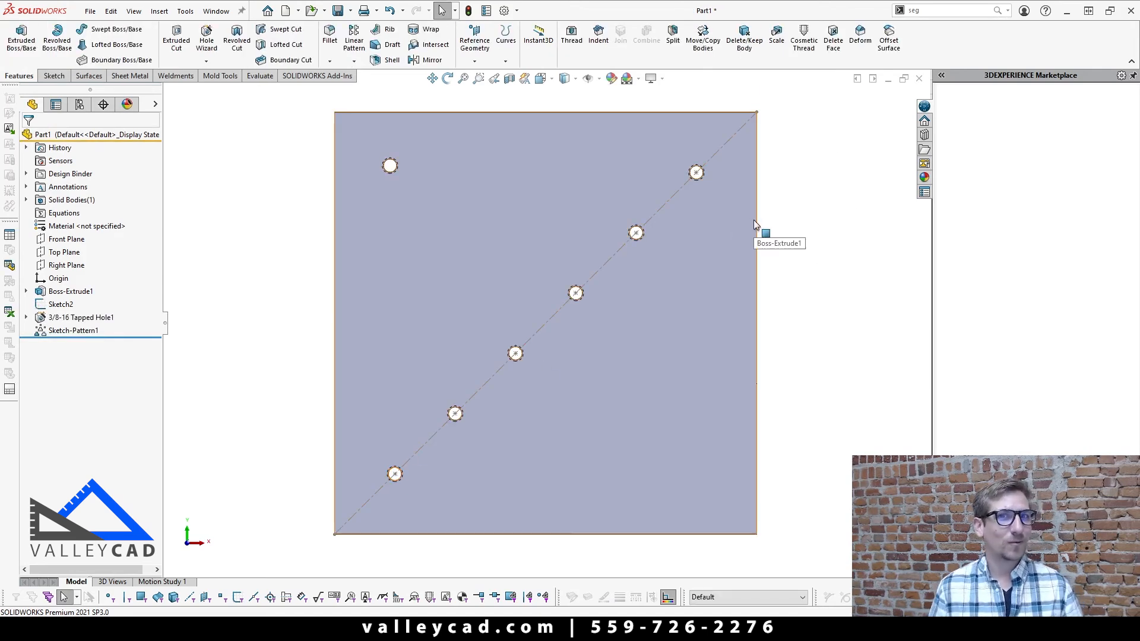
# Step: Set the square plate's side dimension to 10.875 in and rebuild the part
pyautogui.scroll(5, 766, 250)
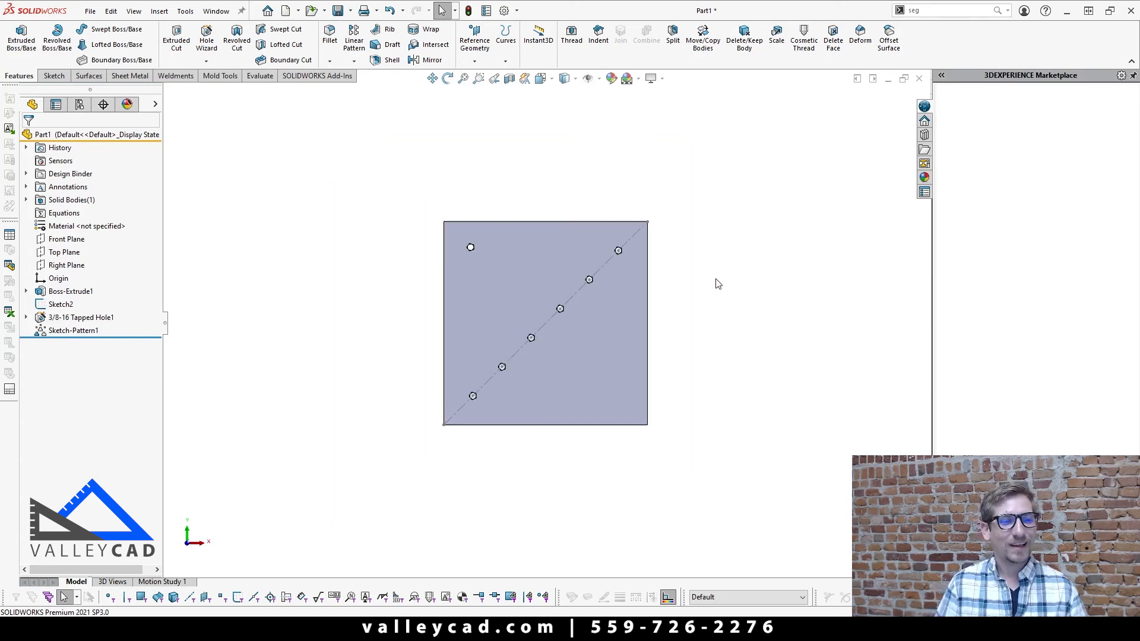
pyautogui.click(596, 340)
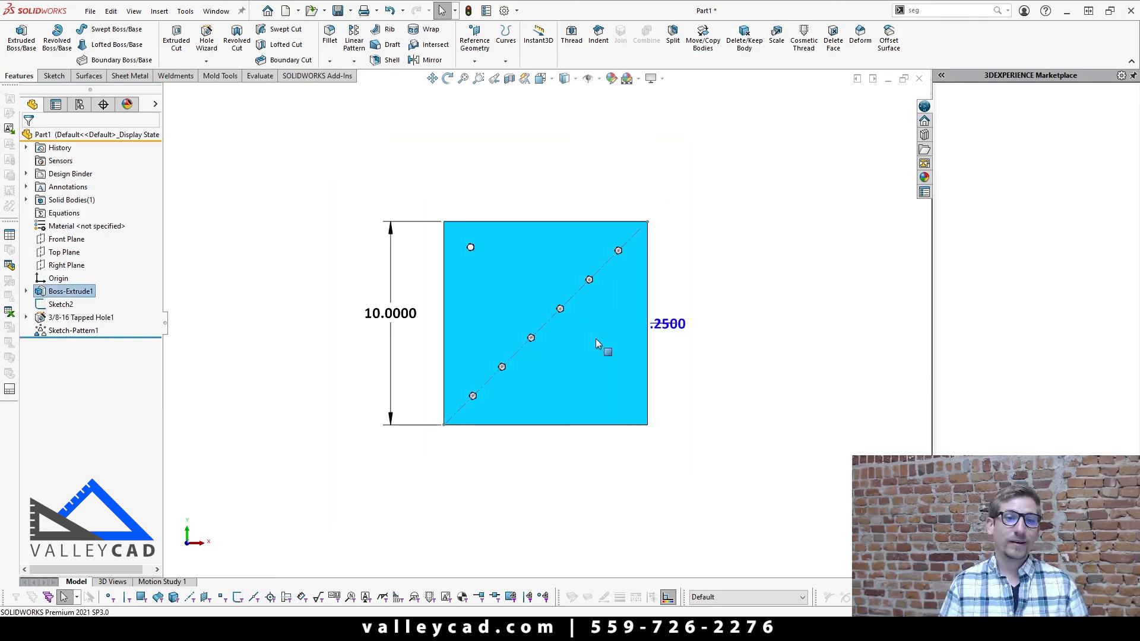
pyautogui.doubleClick(389, 313)
pyautogui.write('10.875')
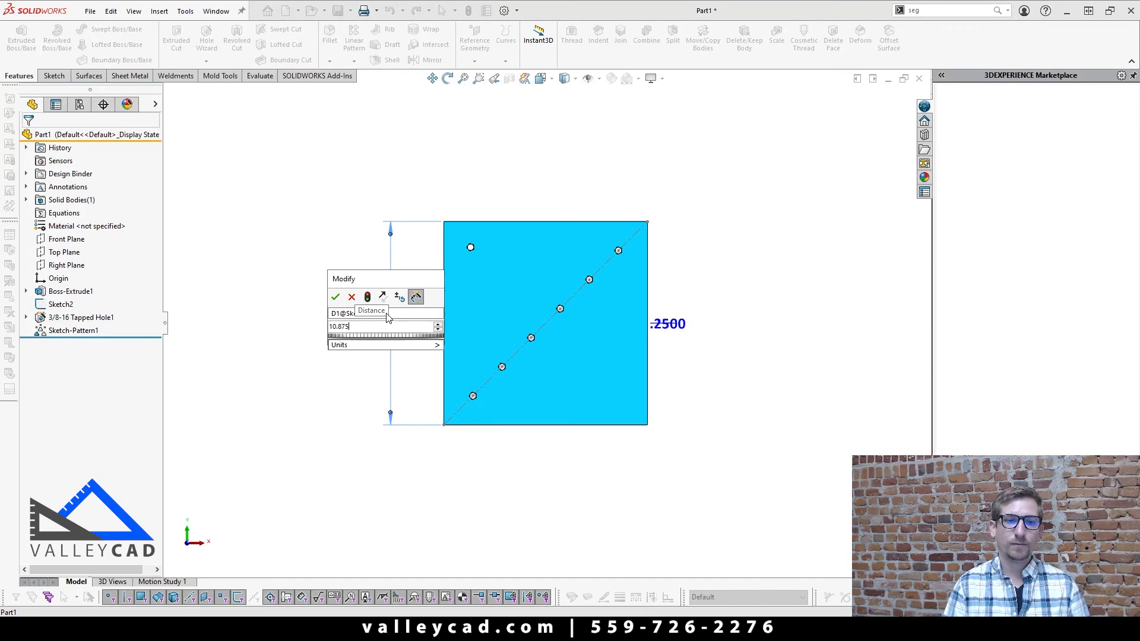
pyautogui.press('Return')
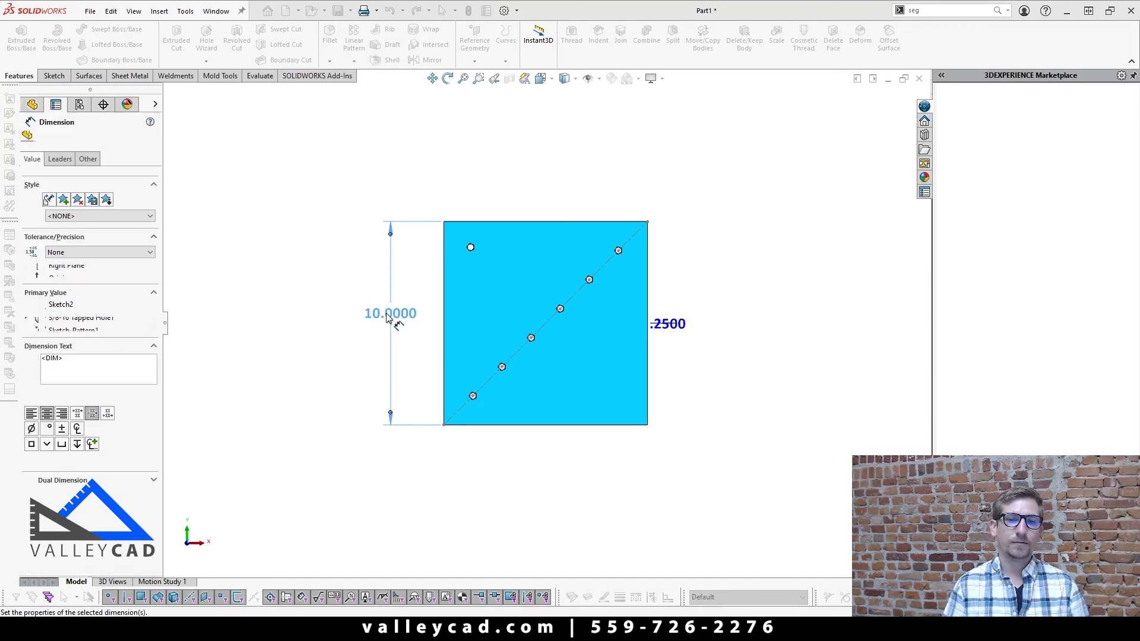
pyautogui.click(333, 368)
pyautogui.hotkey('ctrl', 'b')
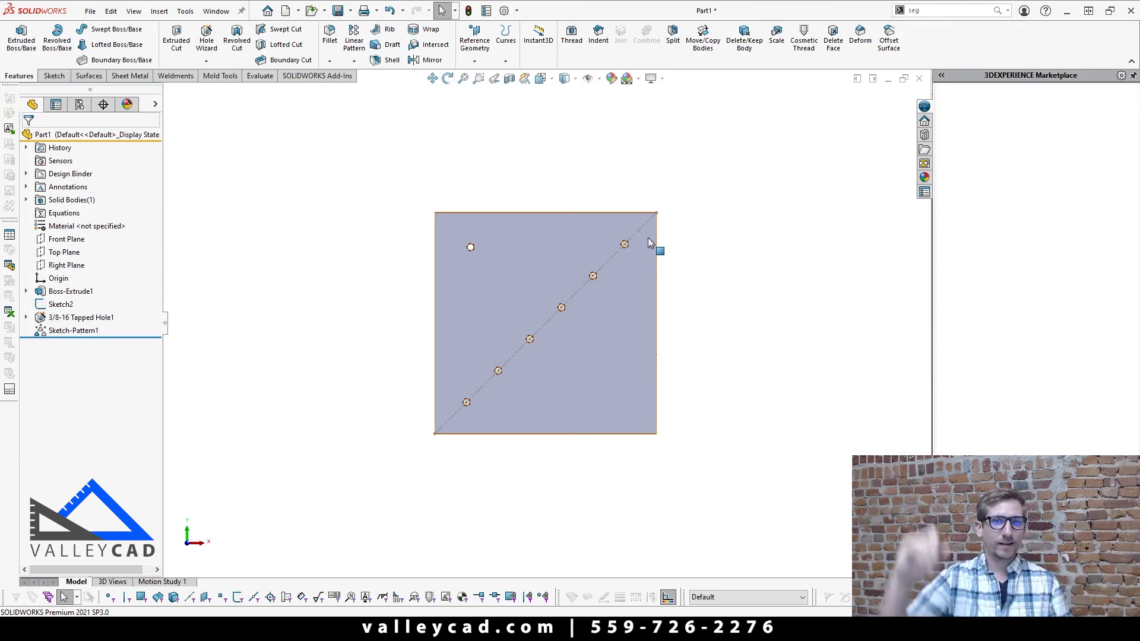
# Step: Add four freehand sketch points to Sketch2 in the plate's lower-right area below the diagonal, and exit the sketch to update the pattern
pyautogui.rightClick(56, 305)
pyautogui.click(67, 271)
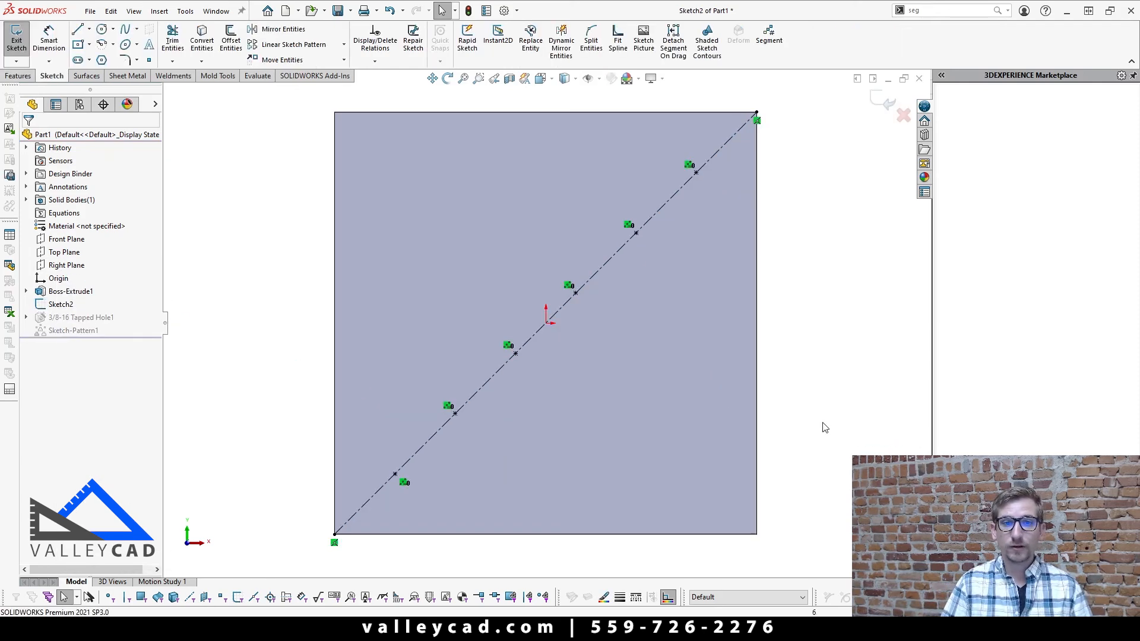
pyautogui.click(150, 60)
pyautogui.click(594, 430)
pyautogui.click(696, 343)
pyautogui.click(704, 437)
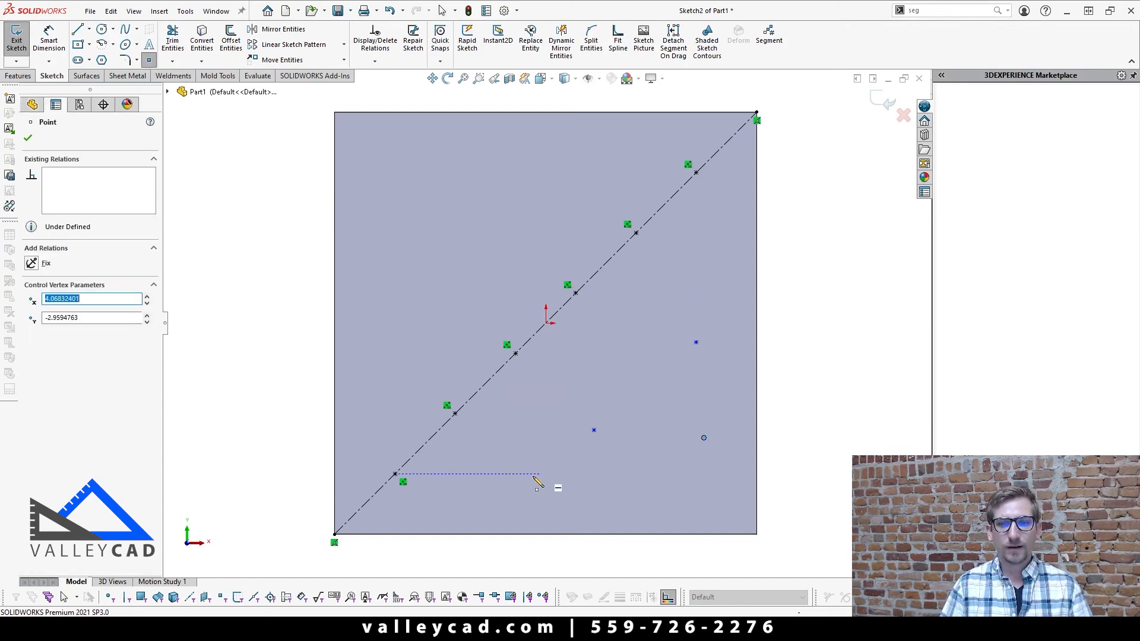
pyautogui.click(515, 479)
pyautogui.click(28, 138)
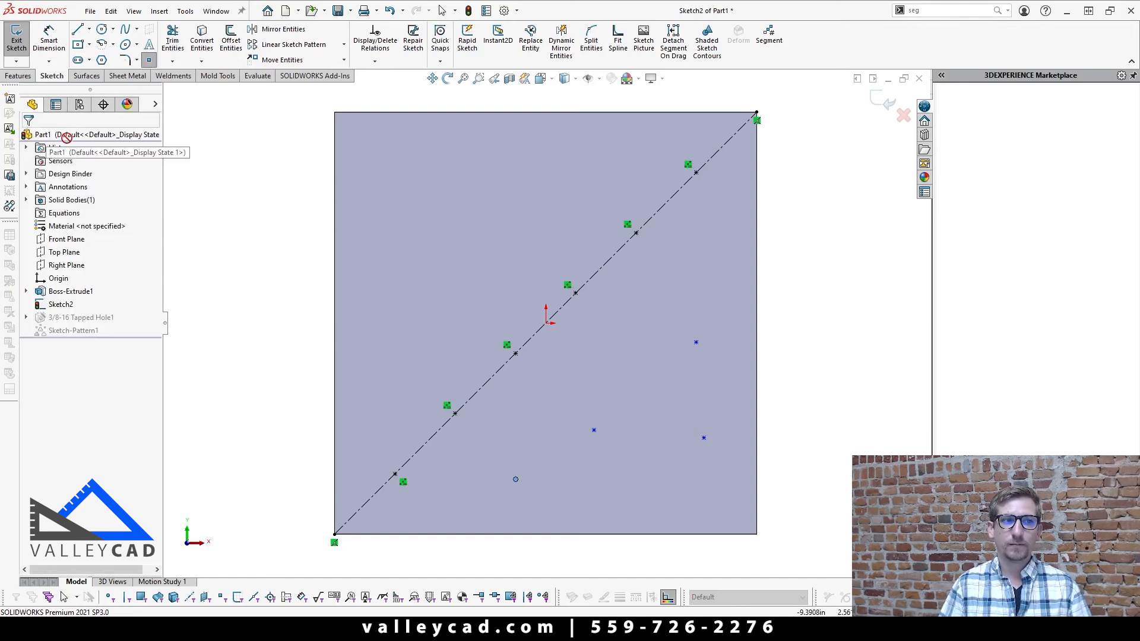
pyautogui.click(884, 103)
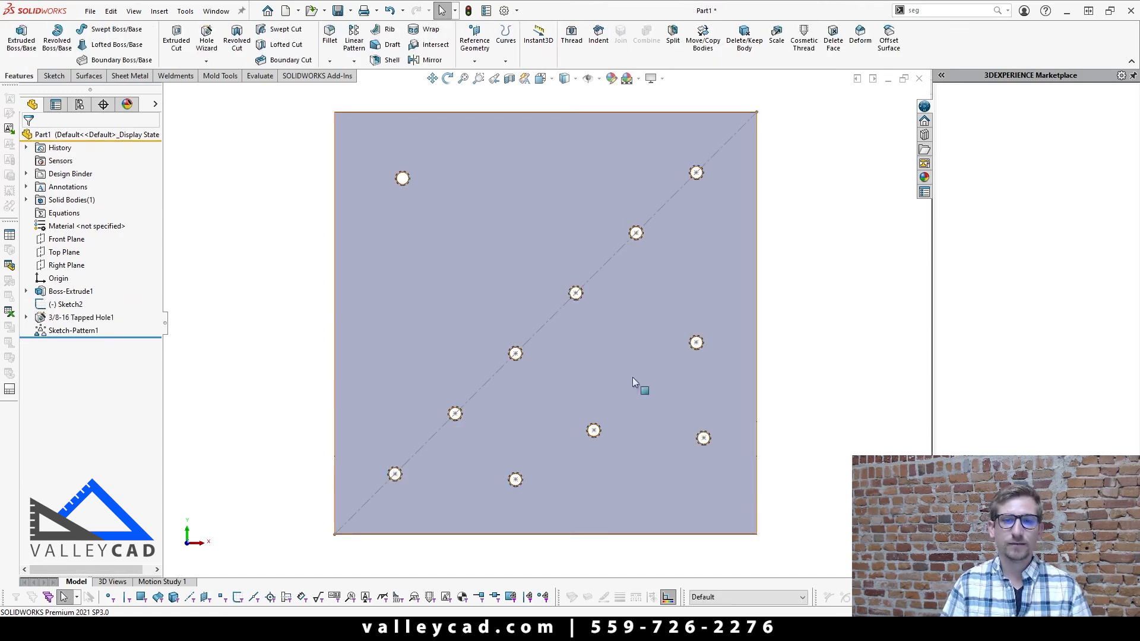